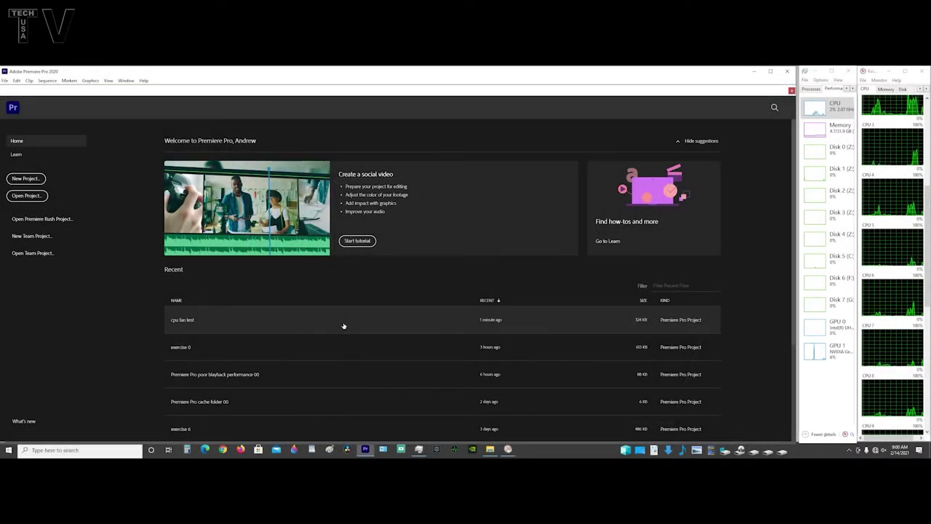
Open the 'cpu fan test' project from the Home screen's Recent list
click(344, 326)
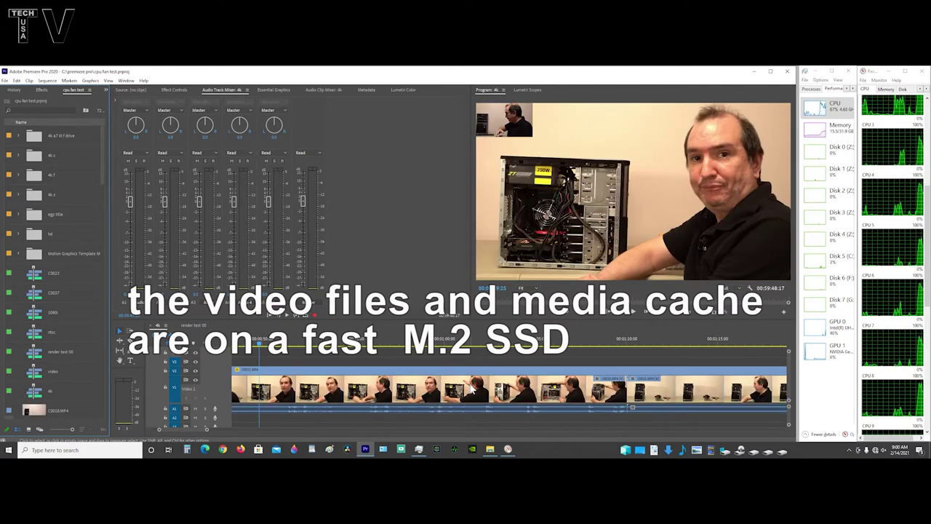
scroll(84, 219, down, 5)
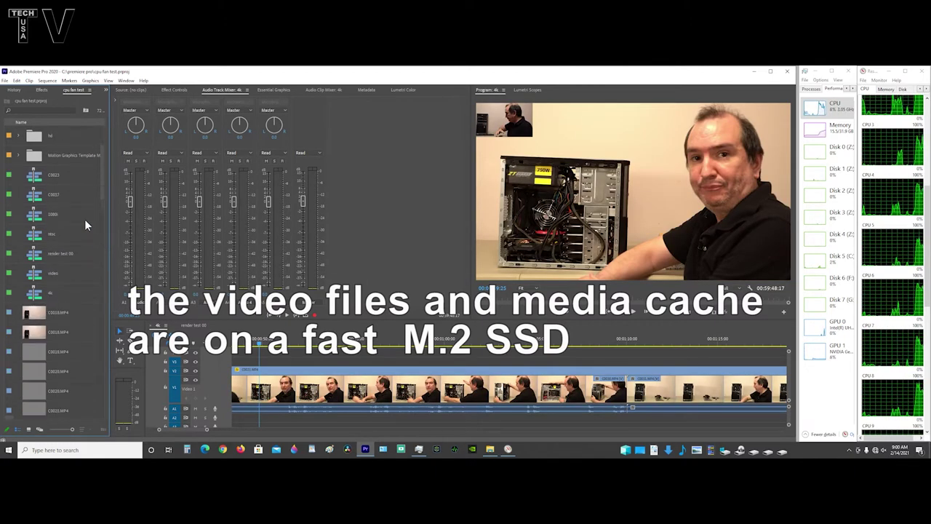
scroll(73, 213, down, 1)
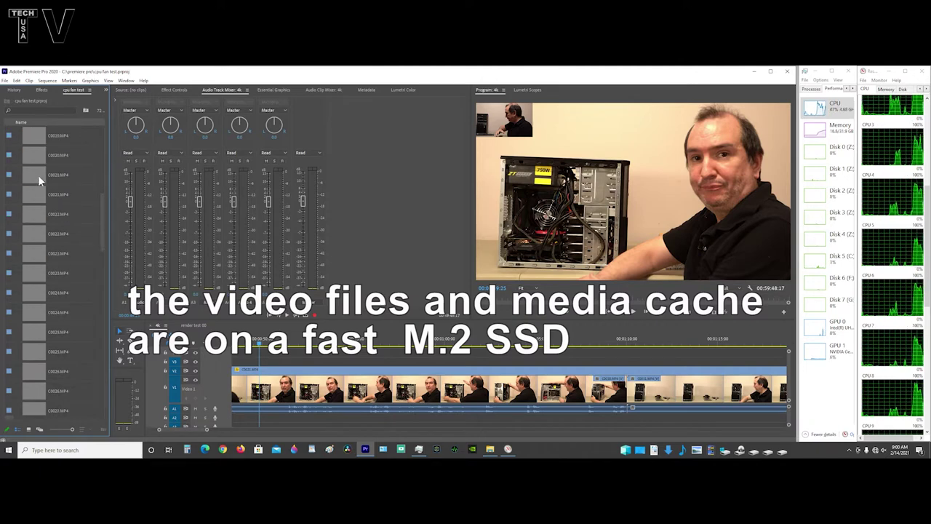
scroll(37, 175, down, 2)
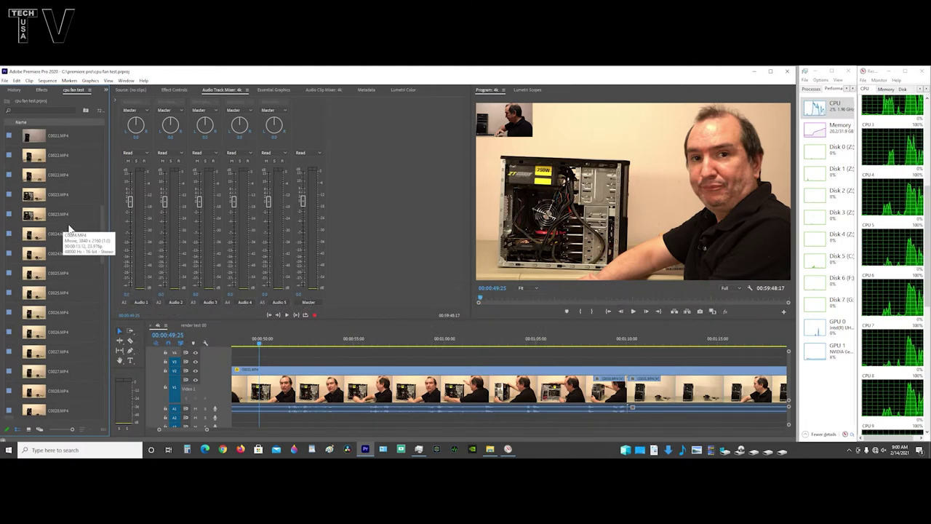
scroll(68, 227, down, 5)
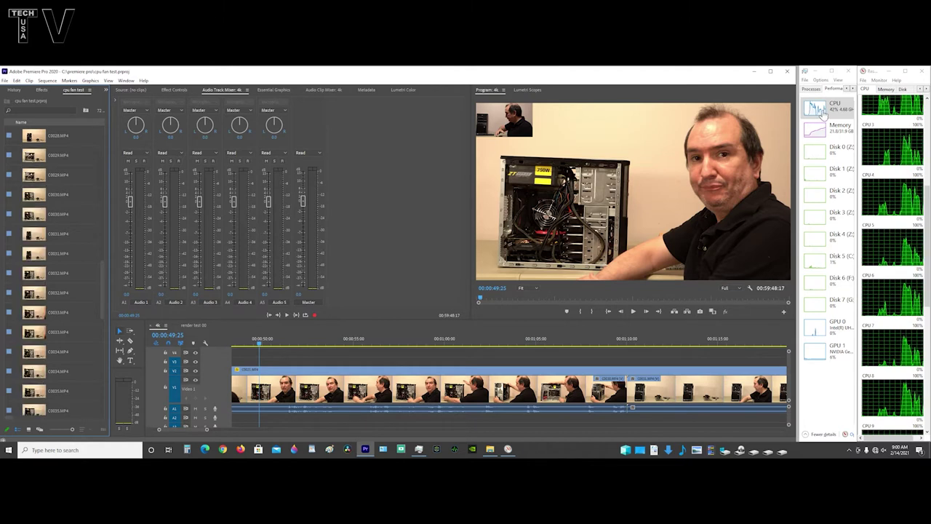
click(405, 341)
Zoom the timeline in on 00:18:26 and play a short stretch from there
key(minus)
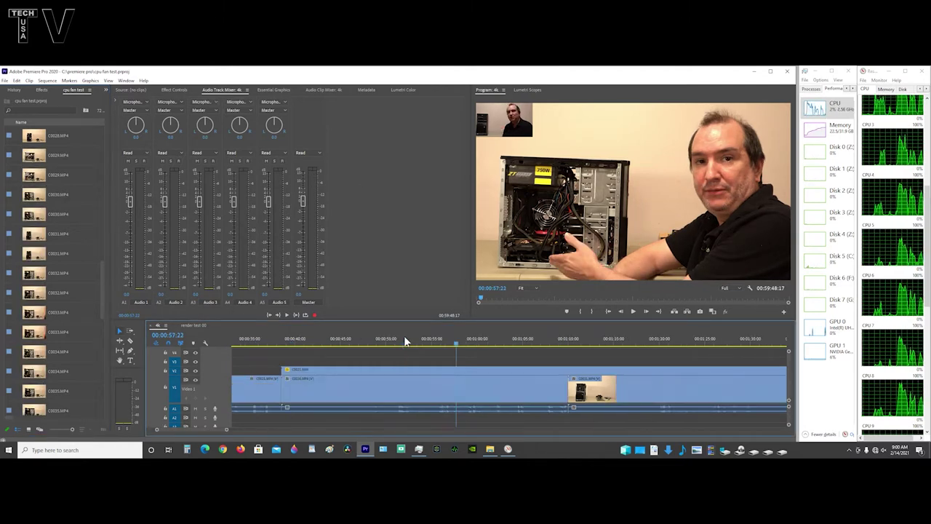
key(minus)
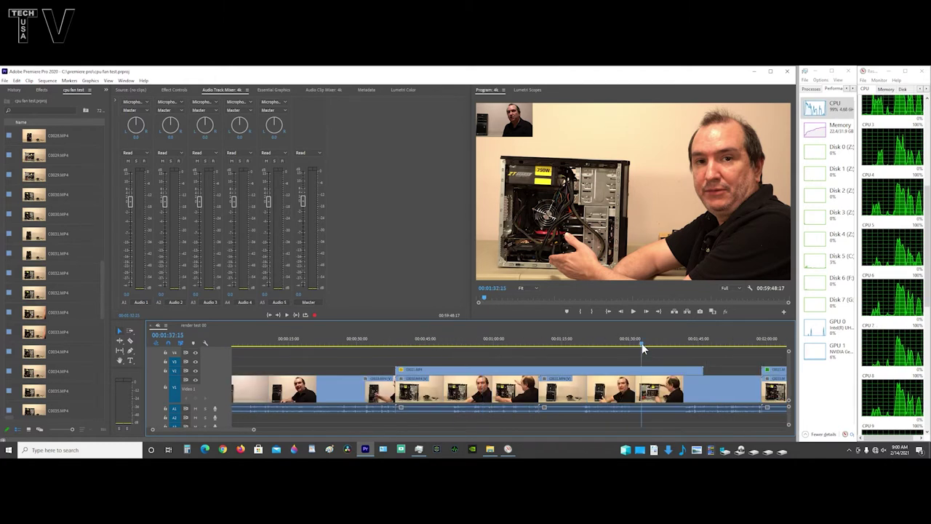
click(642, 345)
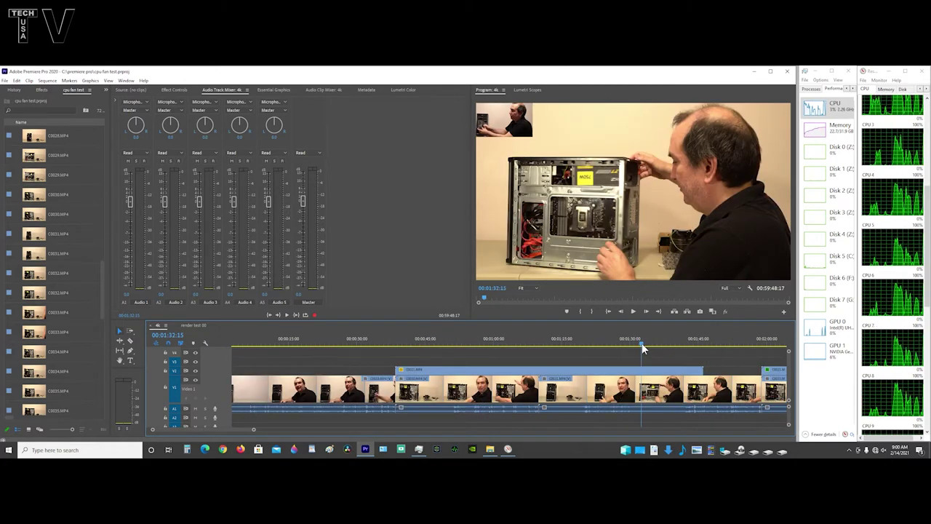
key(backslash)
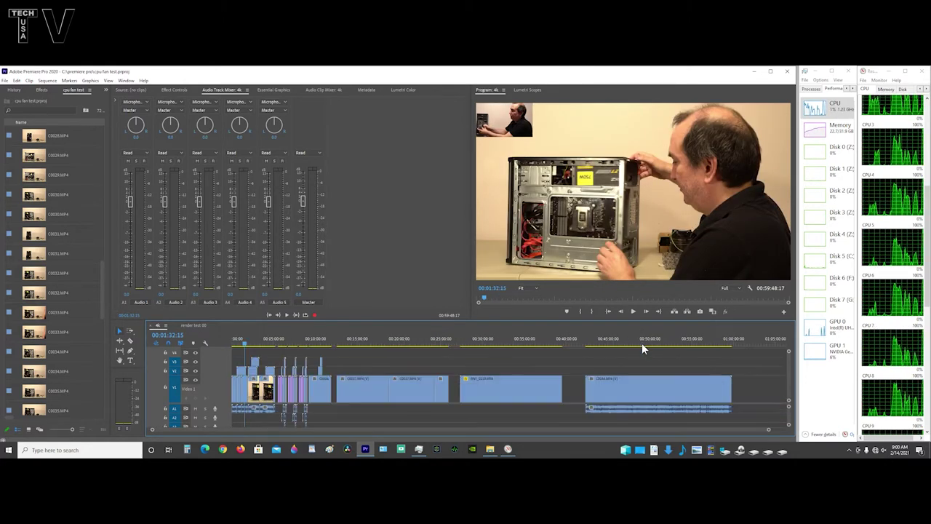
click(503, 342)
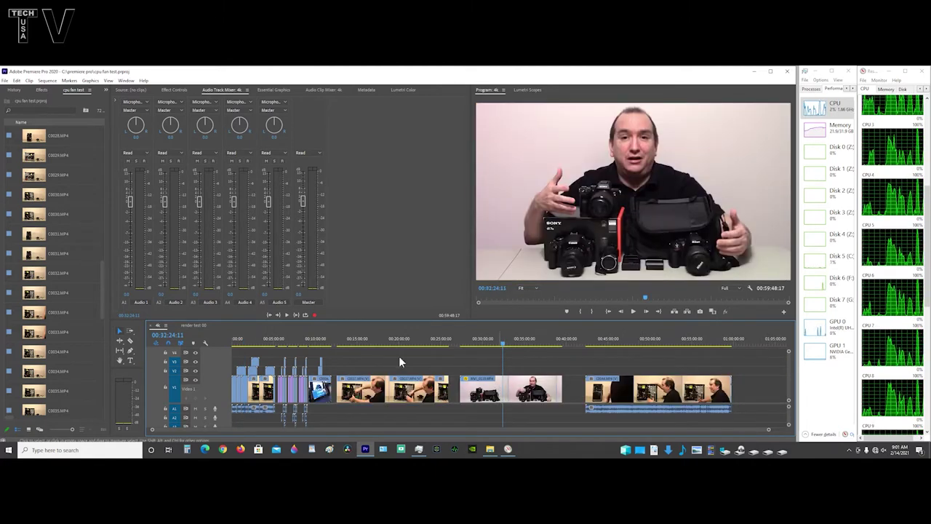
click(386, 344)
key(=)
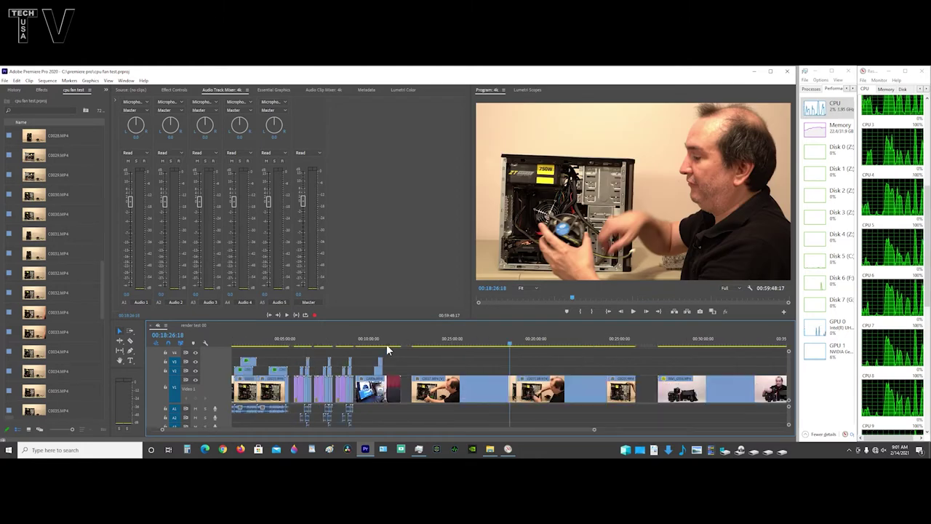
key(=)
key(=)
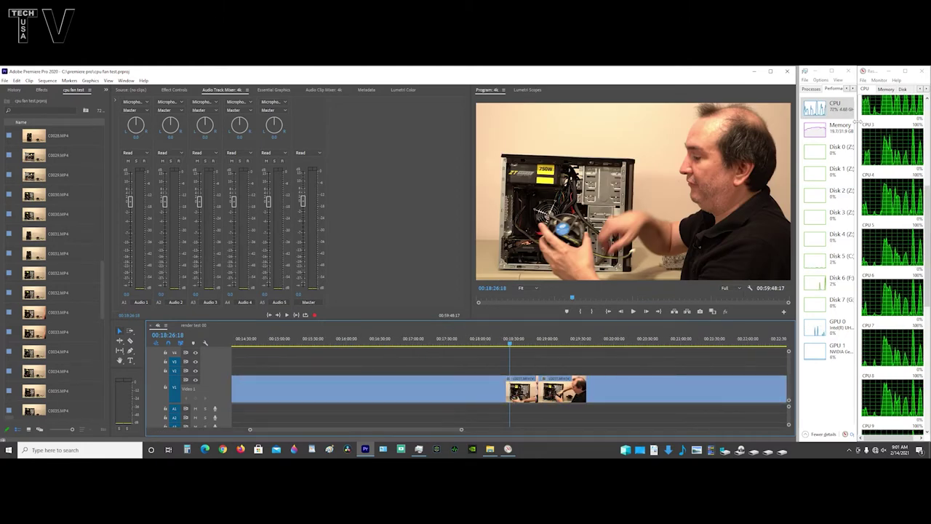
key(=)
key(=)
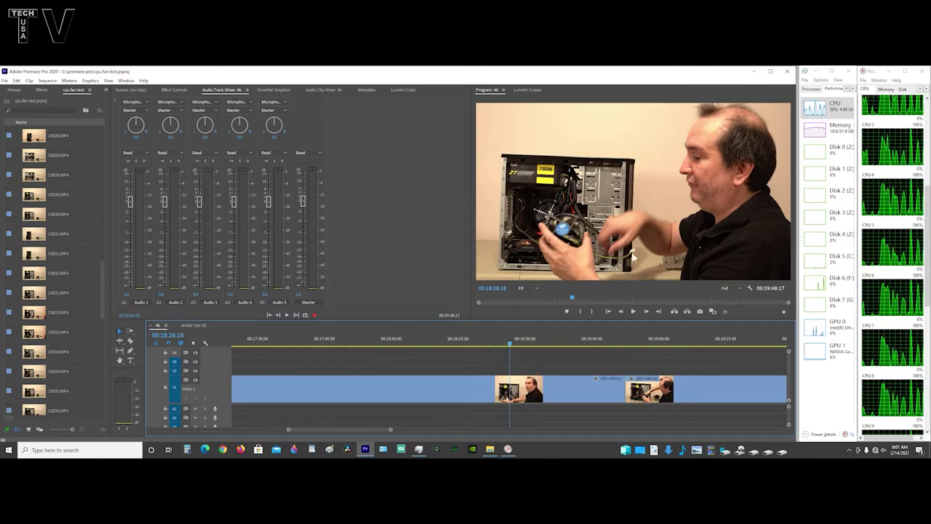
key(space)
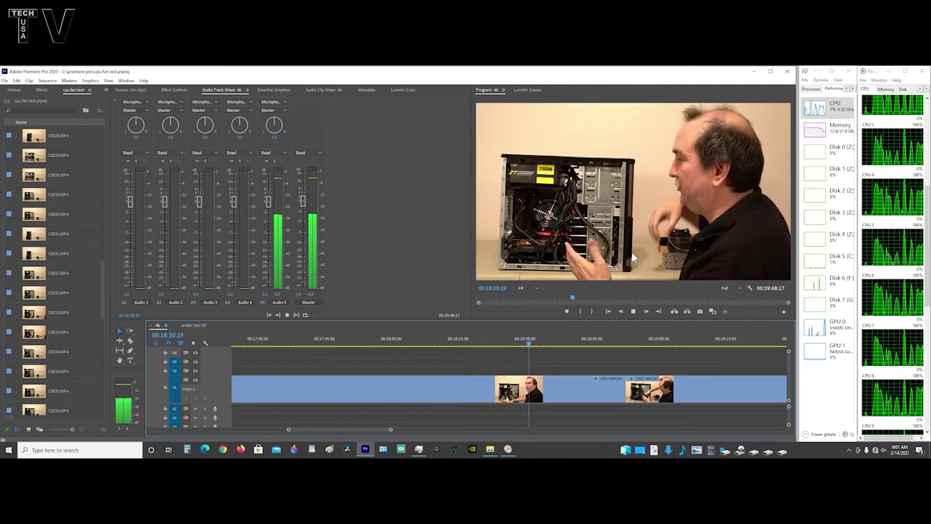
key(space)
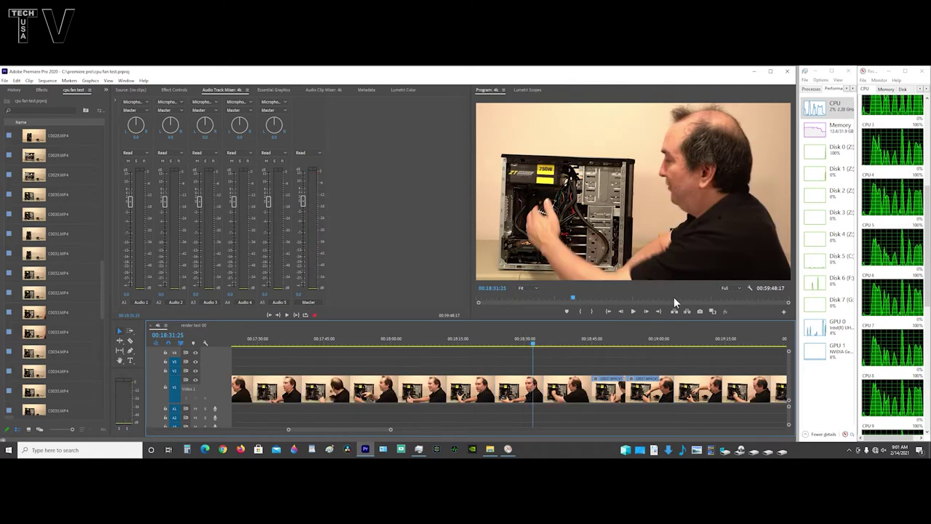
Play a short stretch around 00:47:50, then park the playhead at 00:33:03
key(backslash)
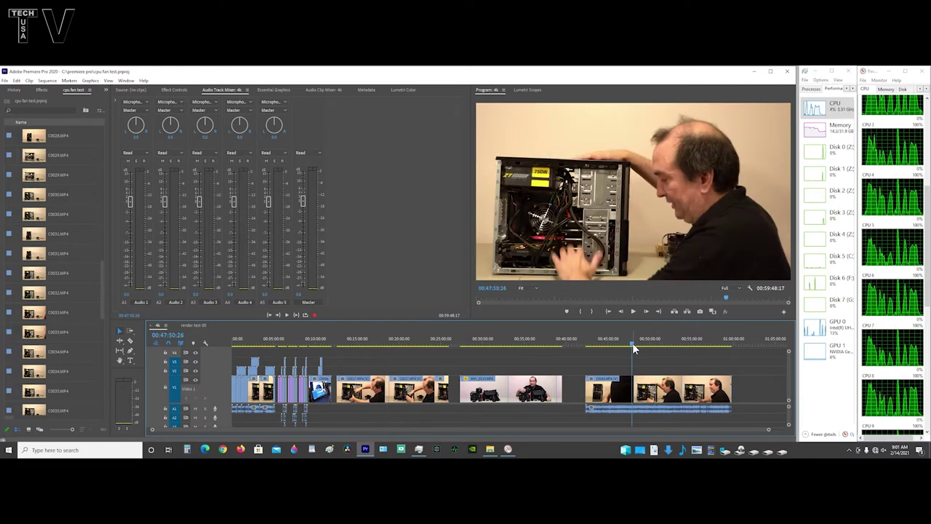
key(=)
key(=)
key(=)
key(=)
key(=)
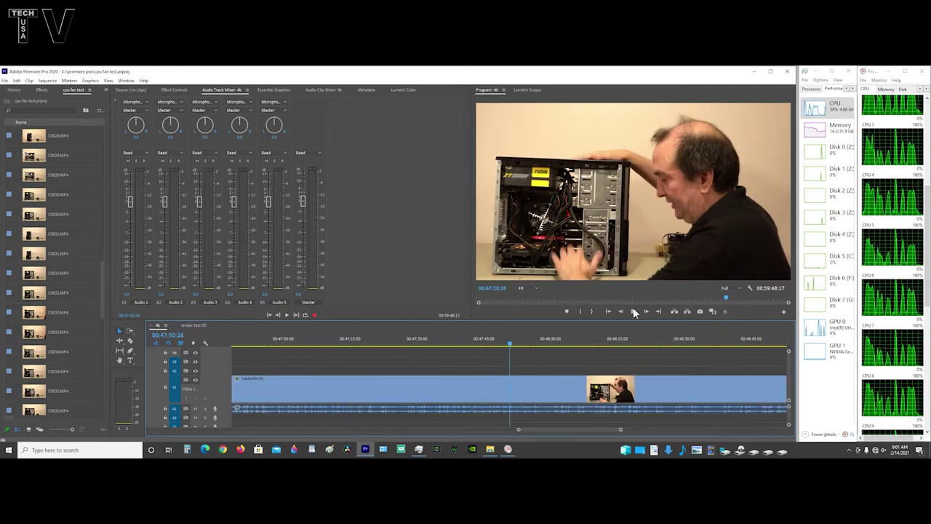
click(632, 310)
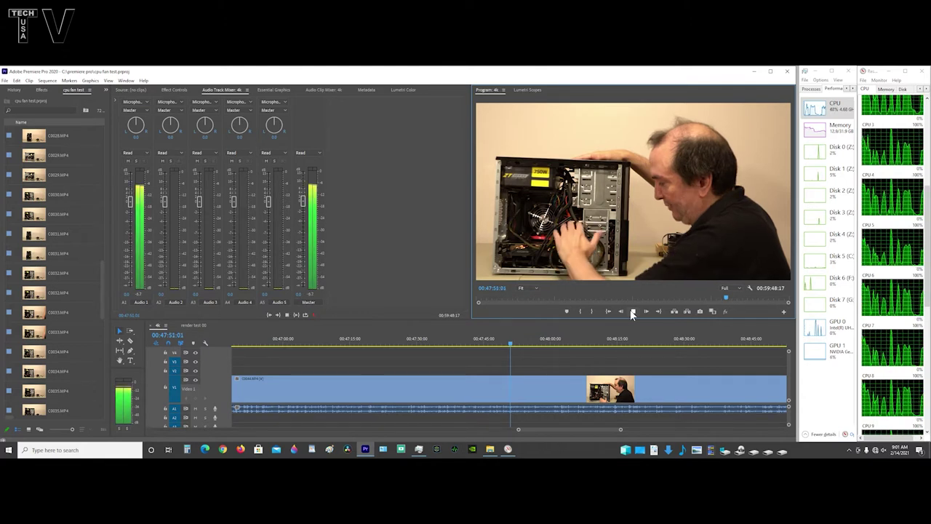
click(630, 310)
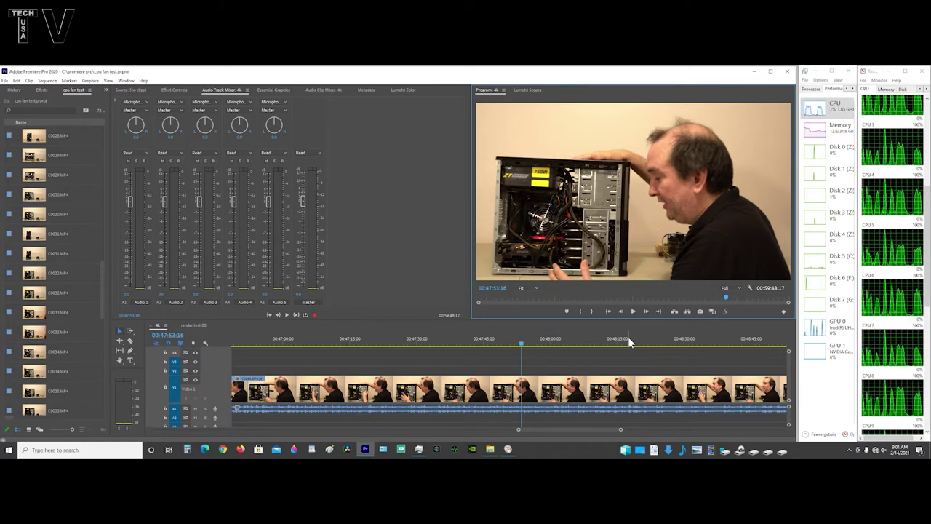
key(backslash)
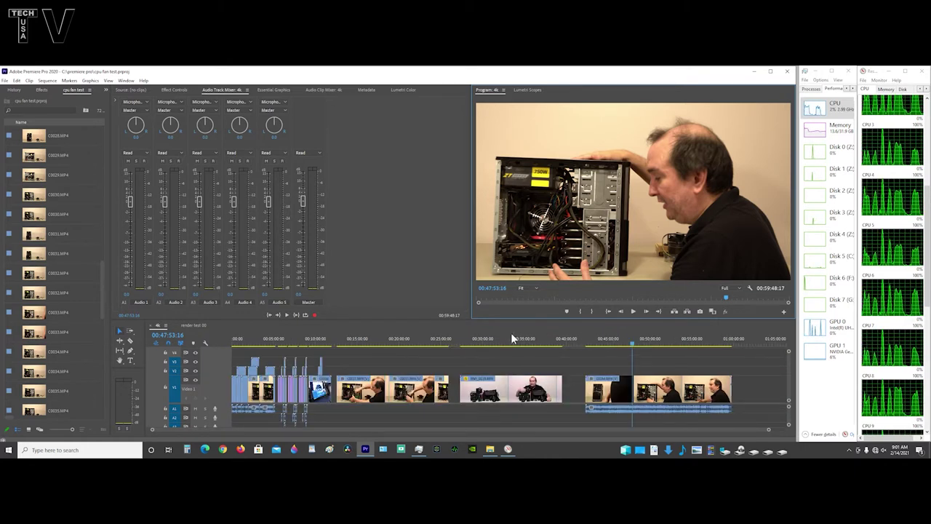
click(508, 338)
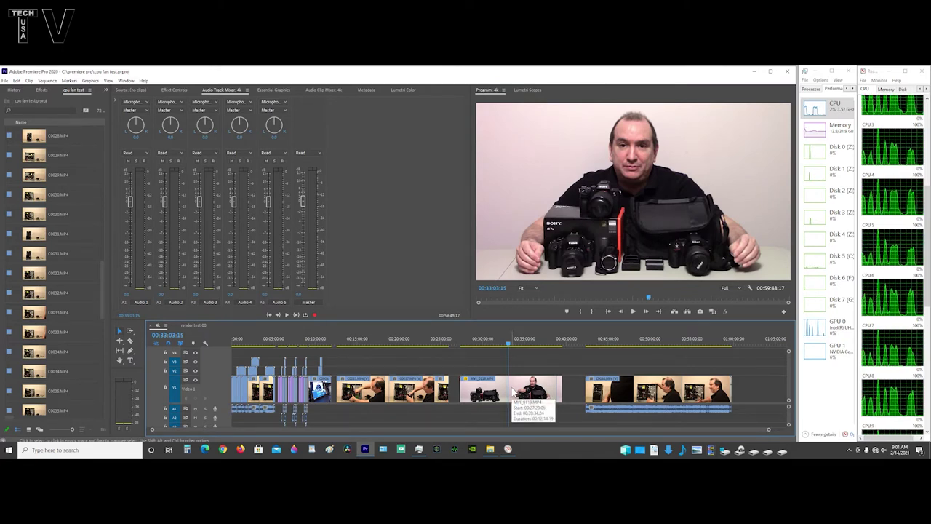
Zoom in and briefly play from 00:33:03, stopping near 00:33:17
key(equal)
key(equal)
key(equal)
key(equal)
key(equal)
key(equal)
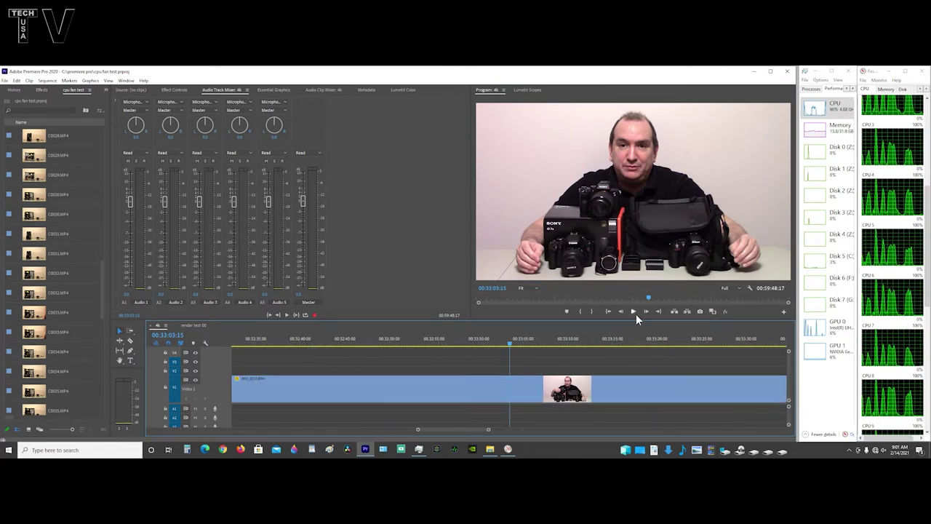
click(635, 311)
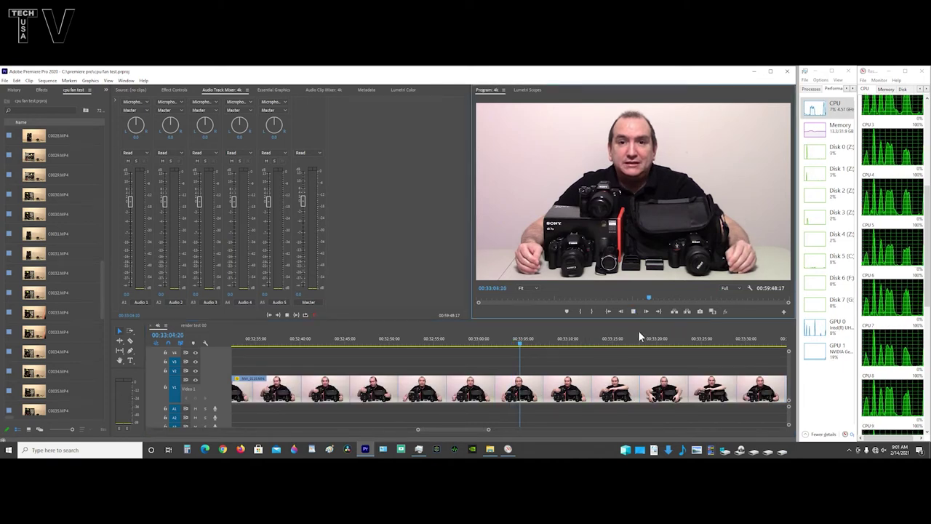
click(639, 339)
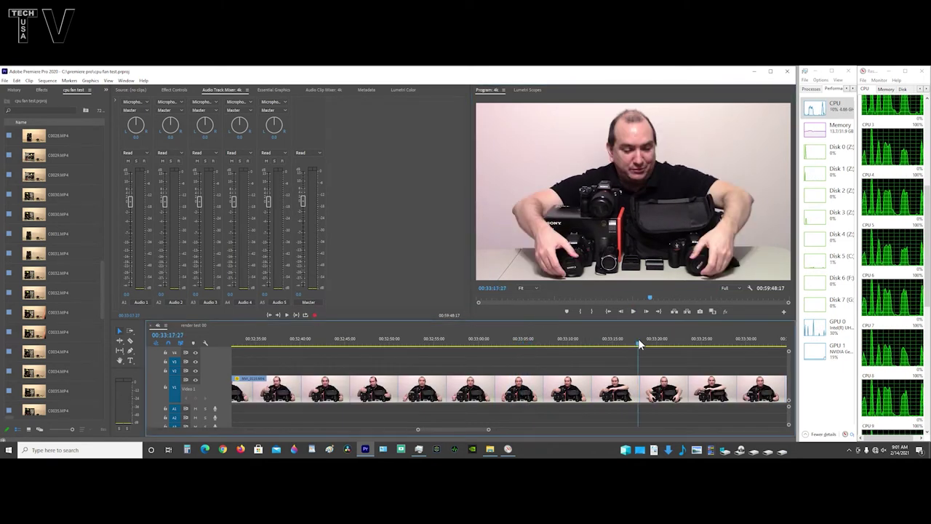
key(backslash)
Zoom in around 00:29, play until thumbnails draw, then return to the full sequence
click(476, 341)
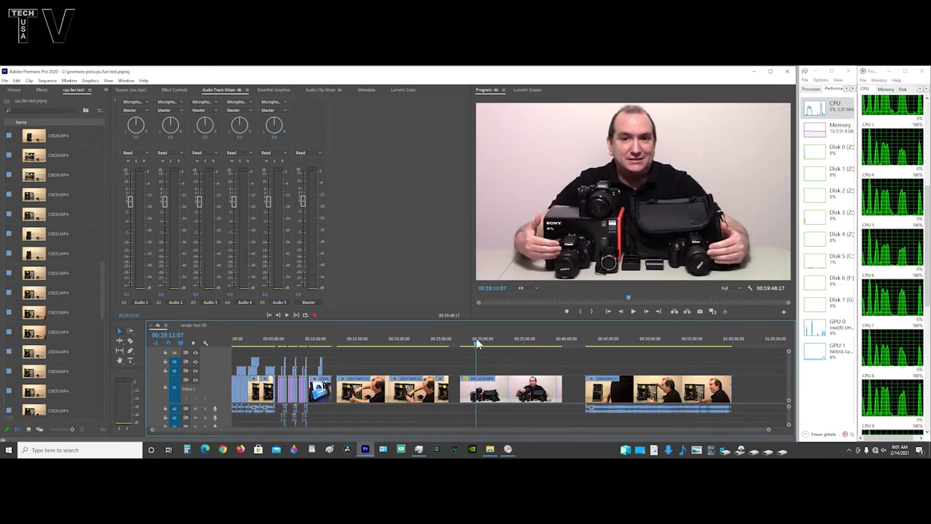
key(equal)
key(equal)
key(equal)
key(equal)
key(equal)
key(equal)
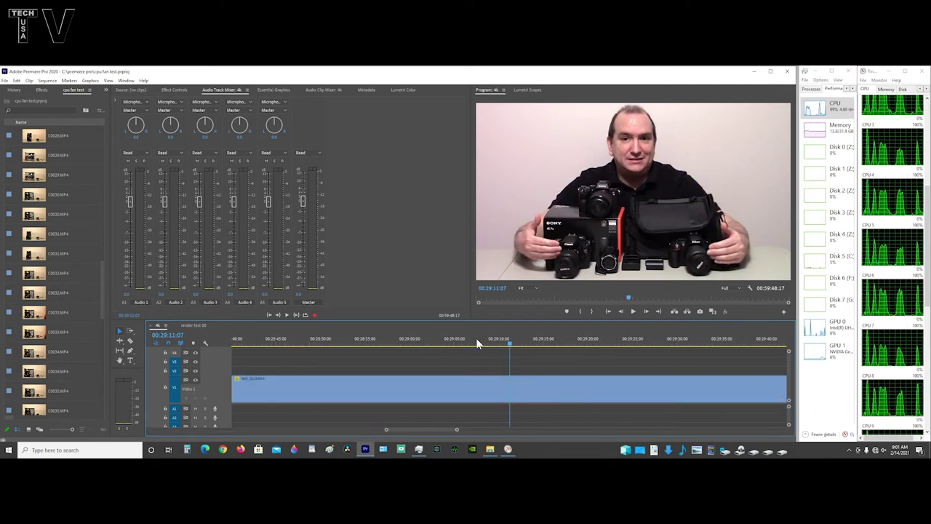
key(space)
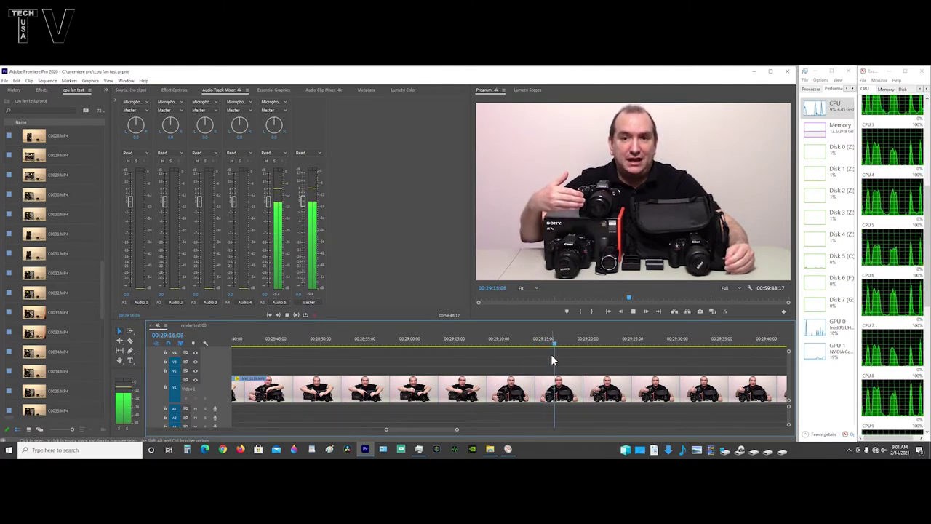
key(space)
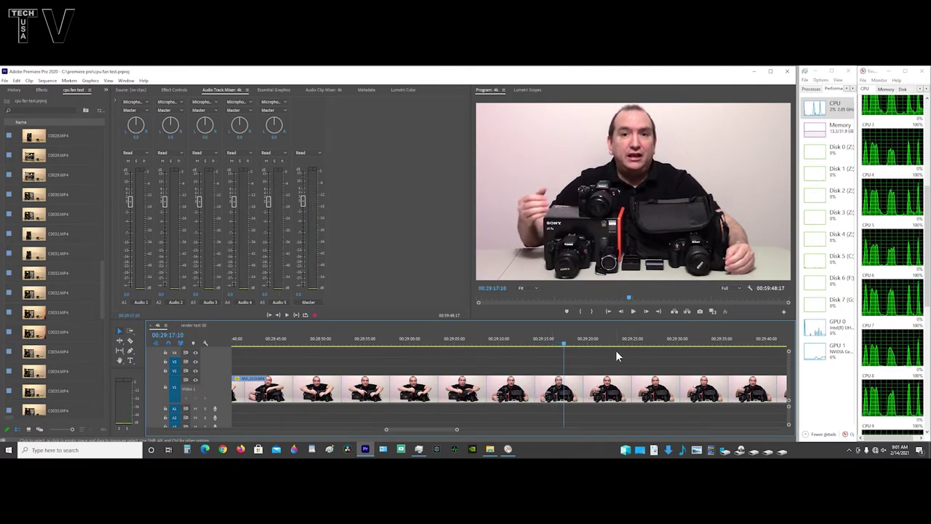
key(backslash)
Zoom in around 00:48:50 to let its thumbnails fill in, then zoom back out
click(628, 339)
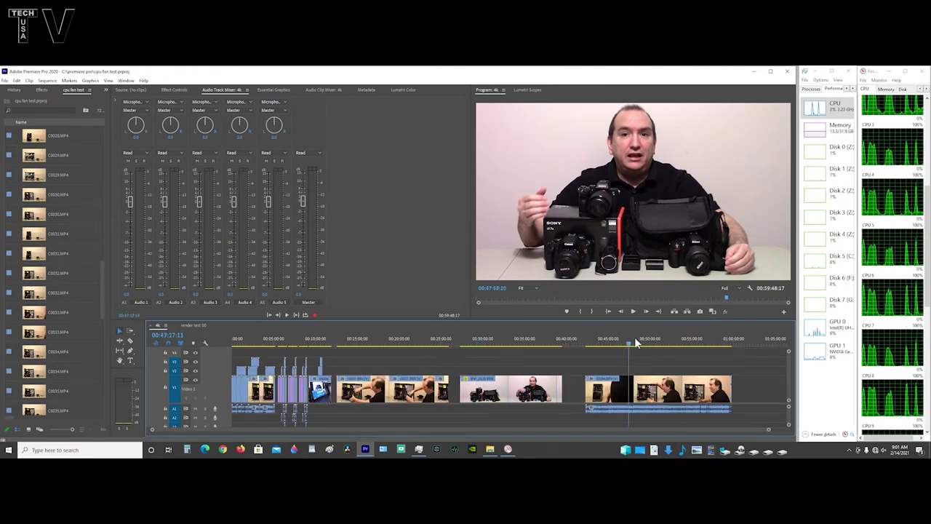
click(641, 339)
key(equal)
key(equal)
key(equal)
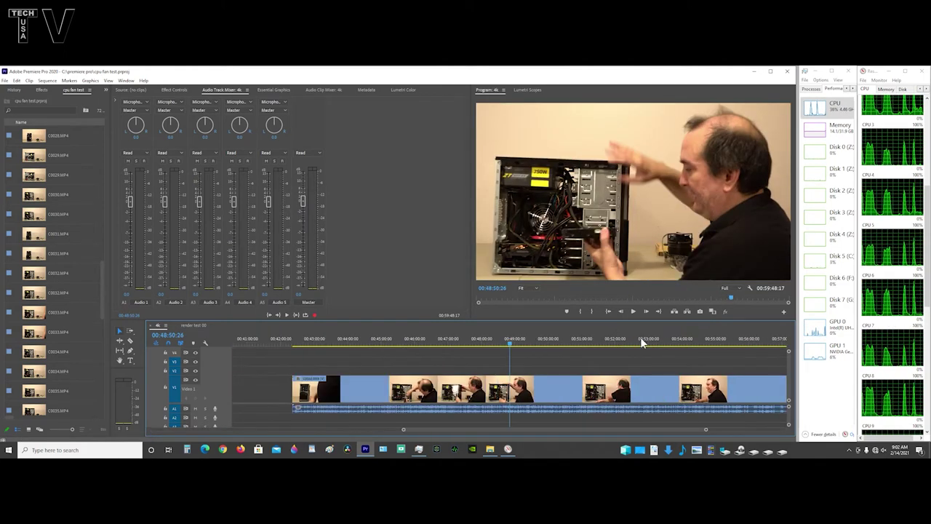
key(equal)
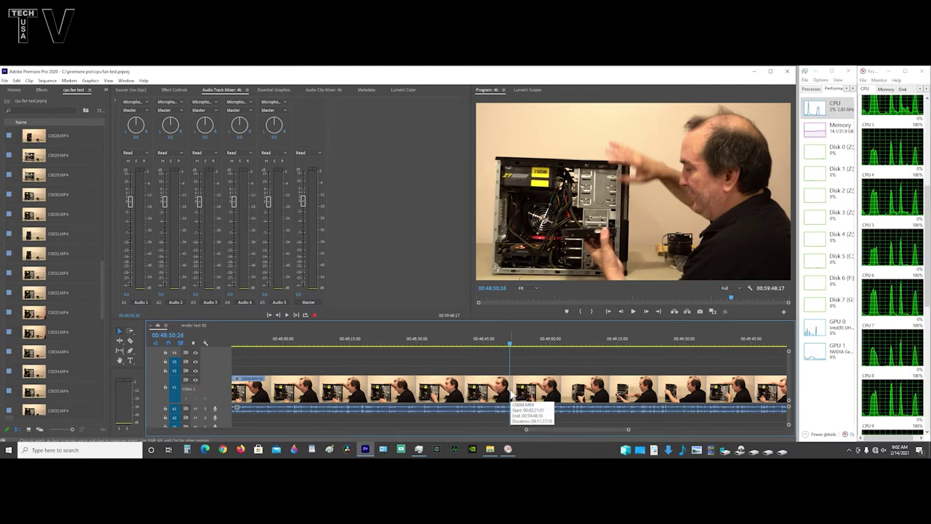
key(minus)
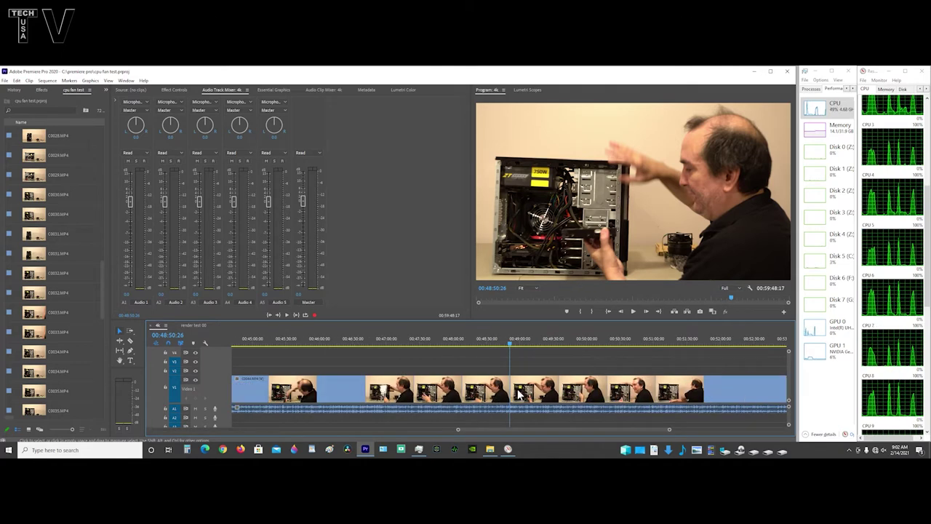
key(backslash)
Scrub to about 00:13:26 and zoom in closely on that clip
drag(291, 342, 317, 346)
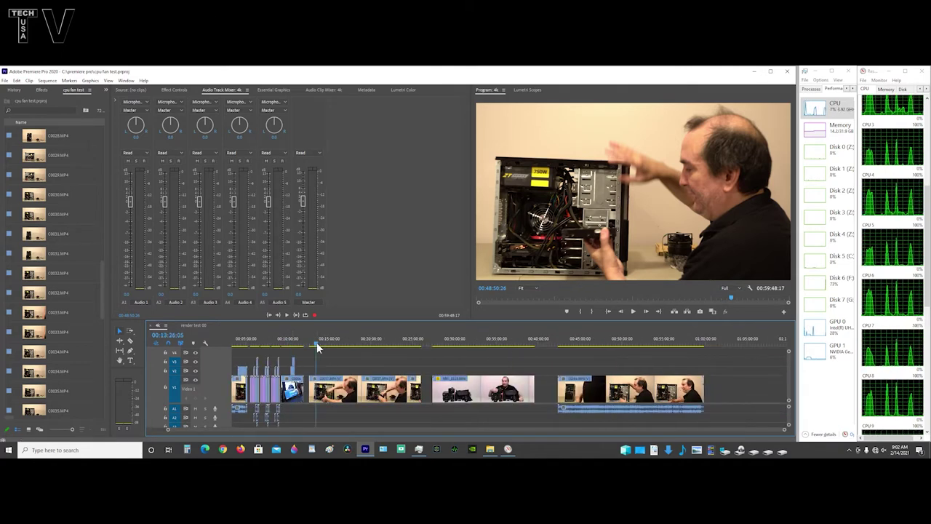
key(equal)
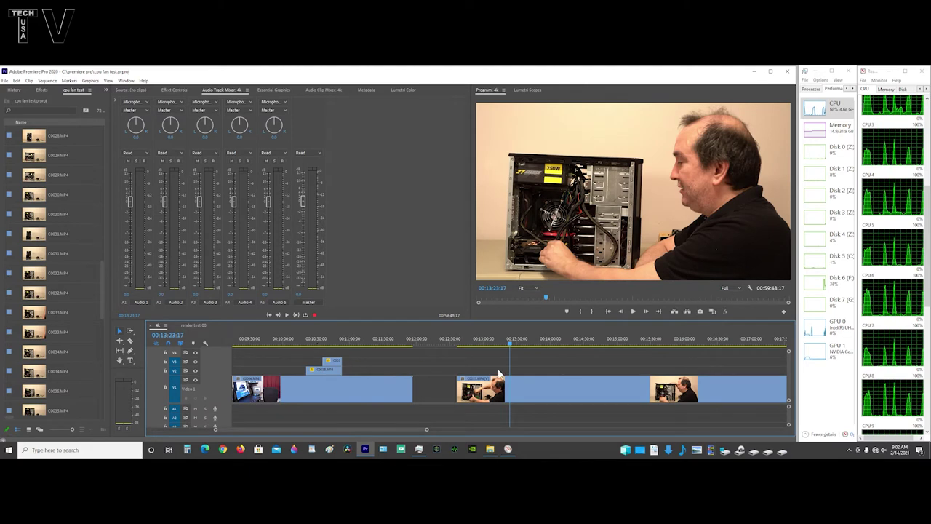
key(equal)
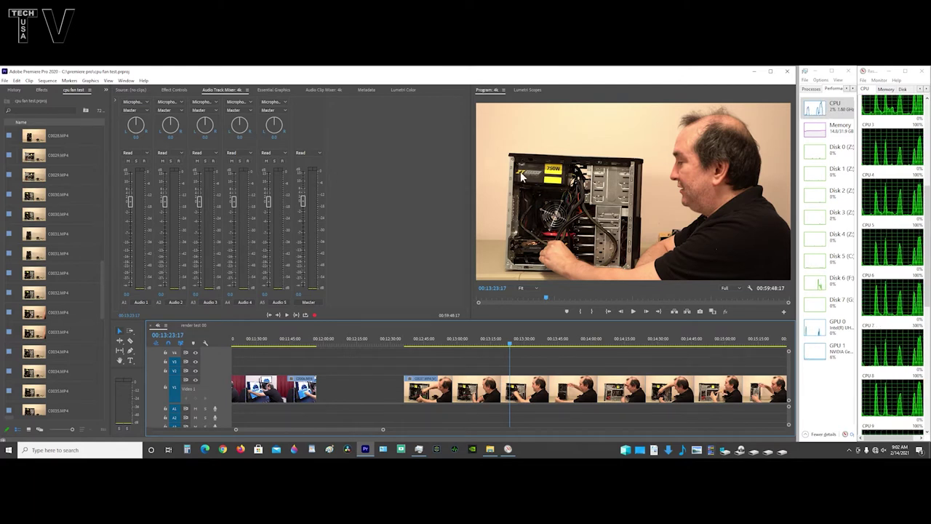
Switch timeline clips to Video Head Thumbnails and park the playhead near 00:47:43
click(165, 325)
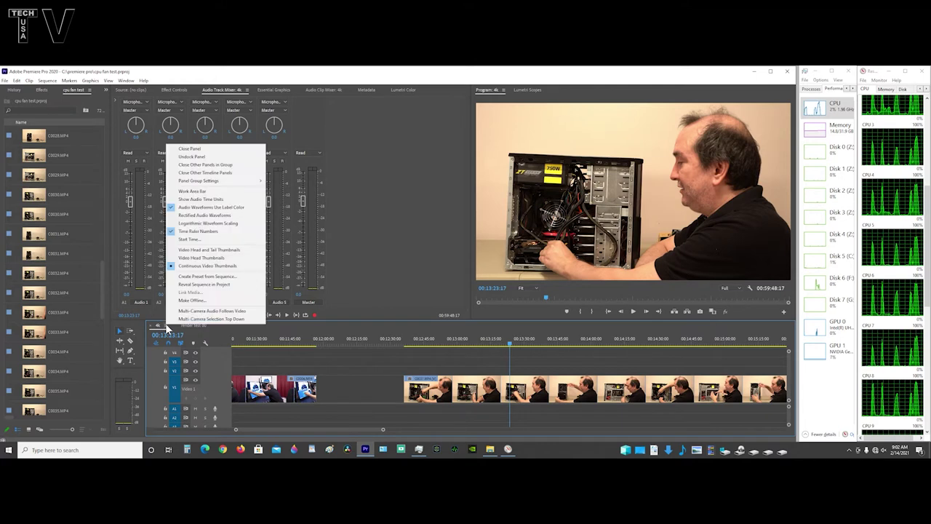
click(172, 258)
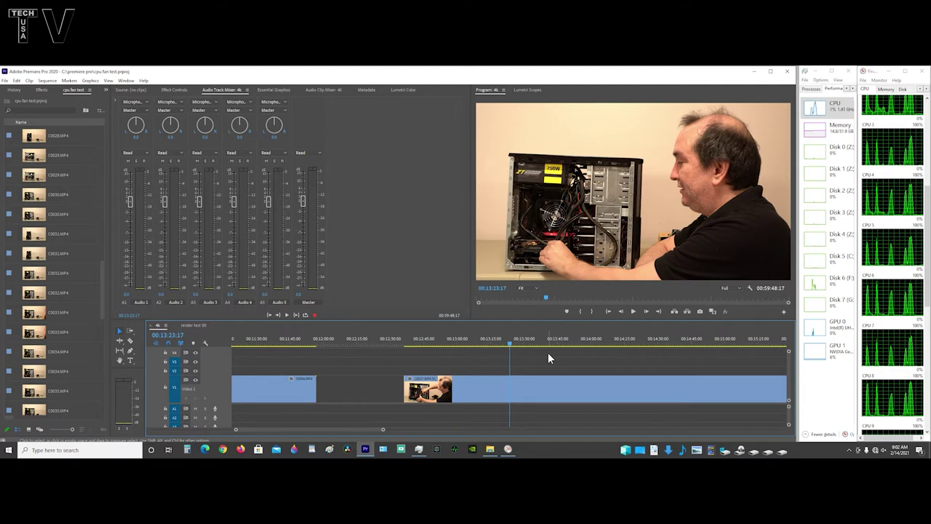
key(backslash)
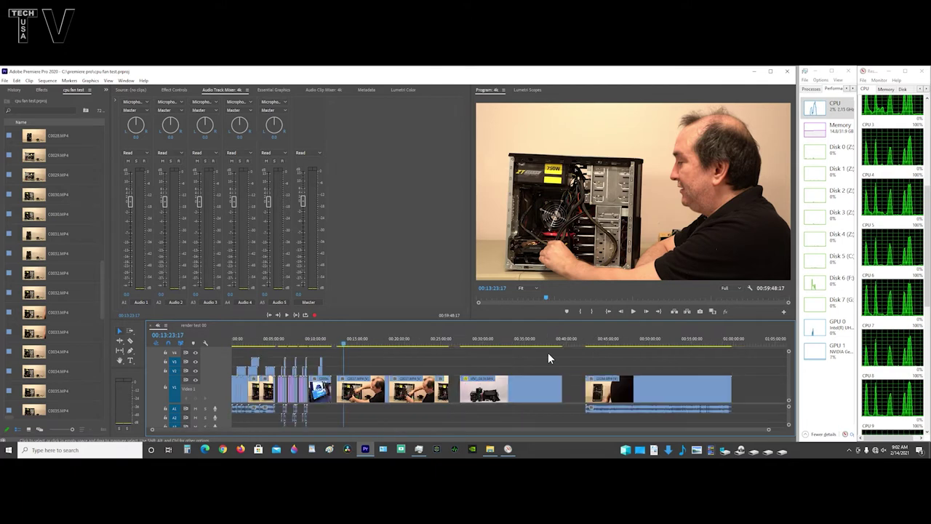
click(631, 338)
Play from 00:47:43, then jump to 00:01:36:17, zoom in and play again
key(backslash)
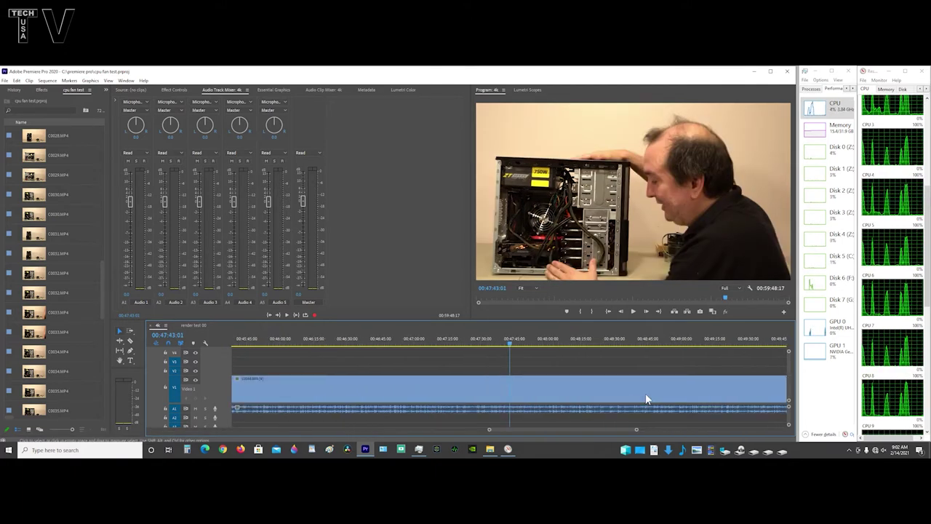
click(631, 312)
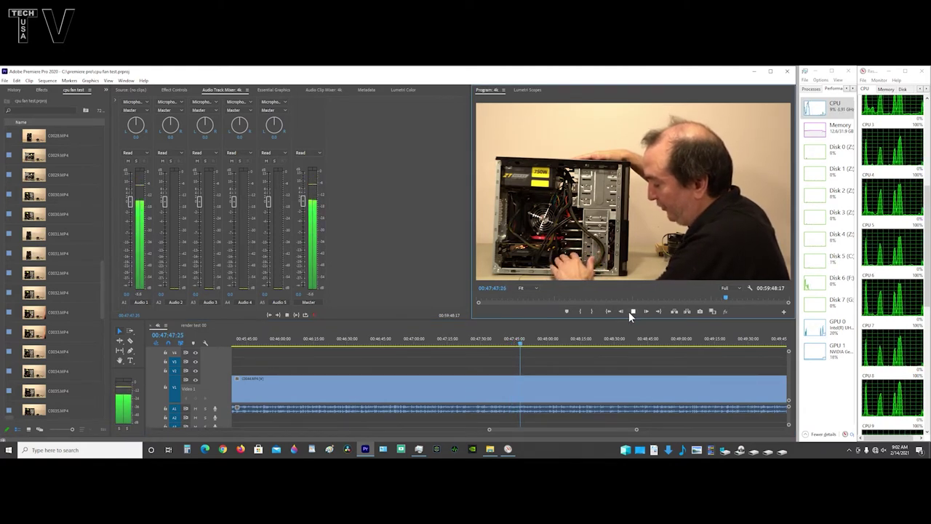
key(backslash)
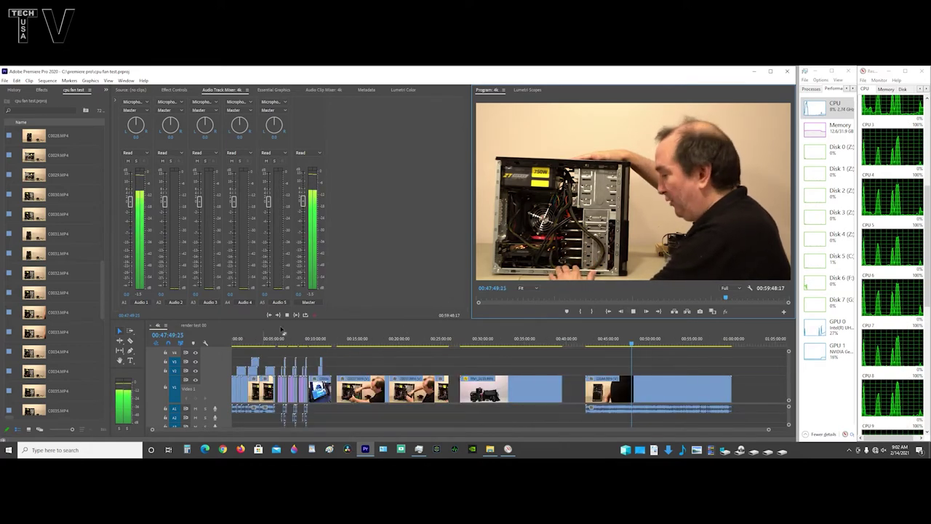
click(249, 339)
key(backslash)
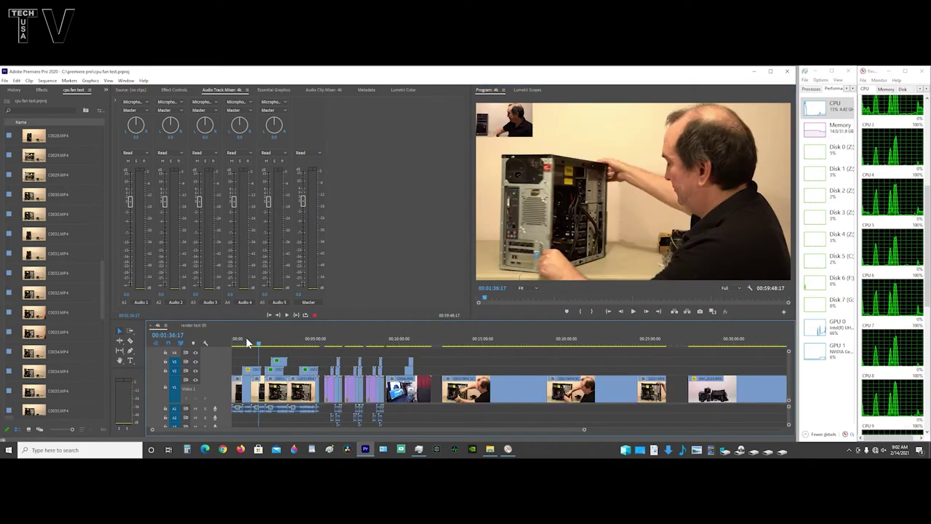
key(equal)
key(equal)
key(equal)
key(space)
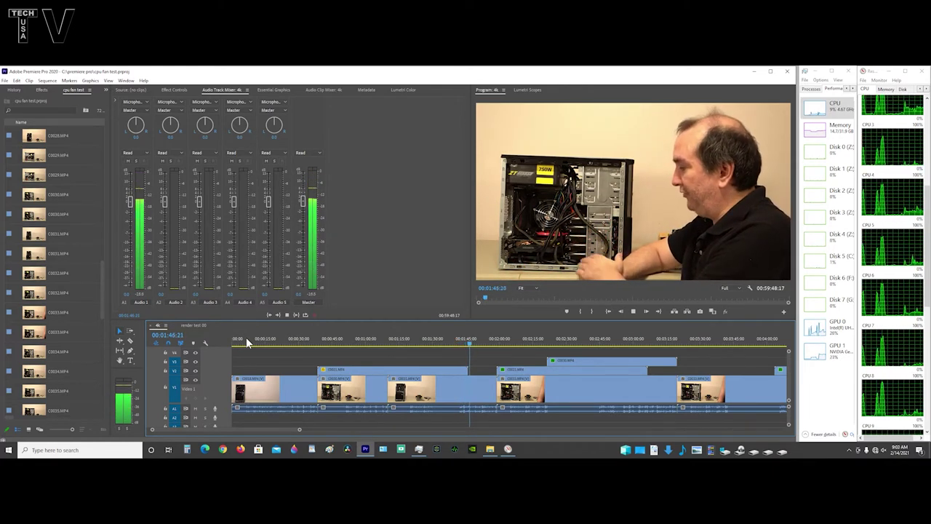
right_click(433, 395)
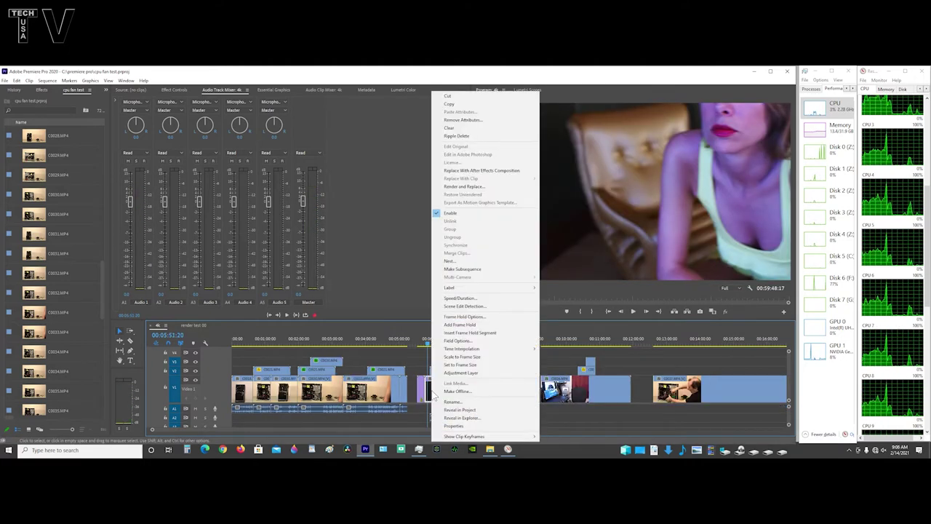
View the R3D clip's Properties, resume playback, then open the F: drive in File Explorer
click(454, 426)
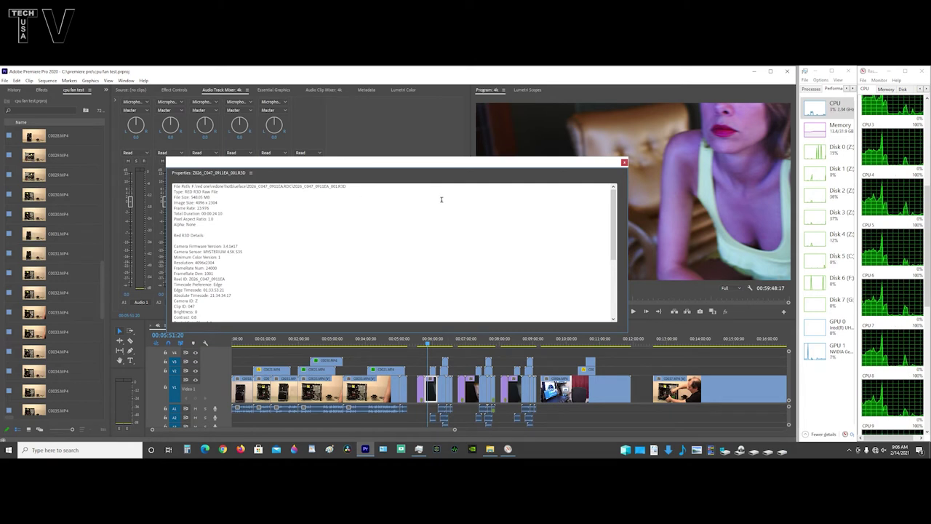
click(624, 161)
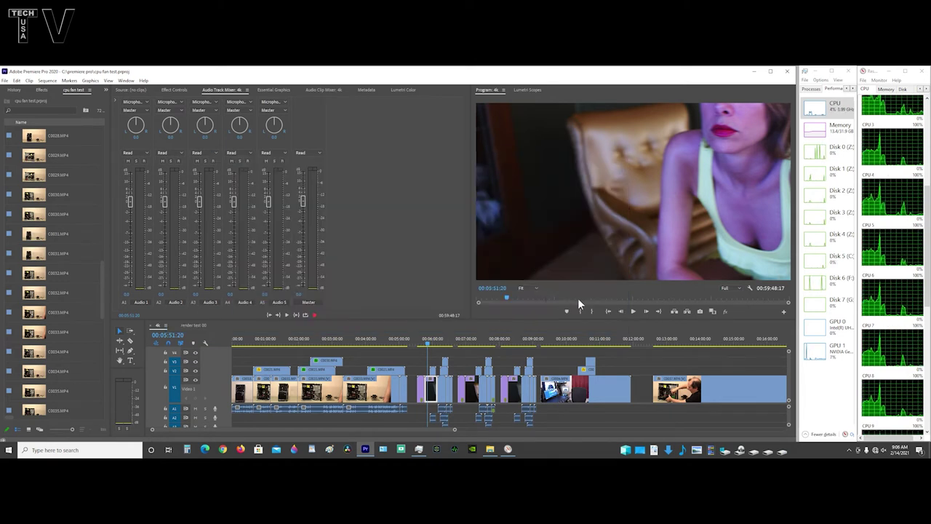
click(634, 312)
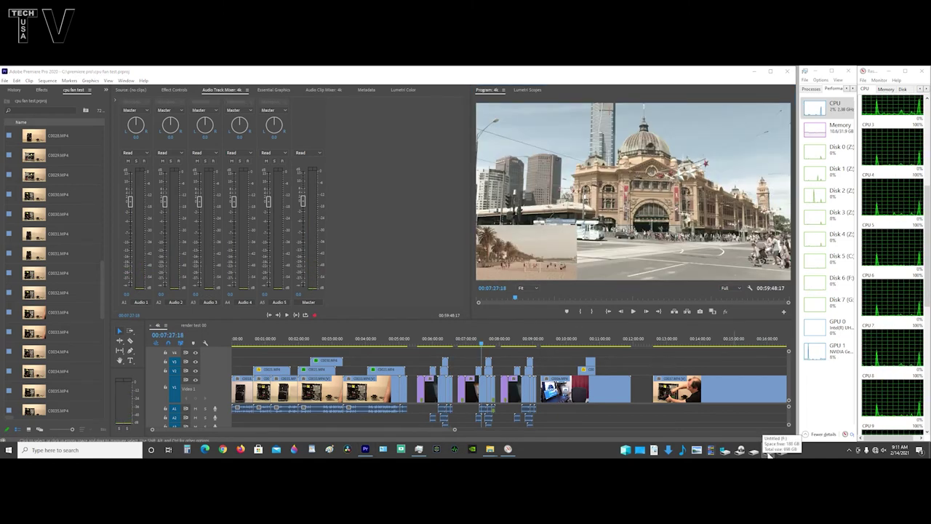
click(770, 452)
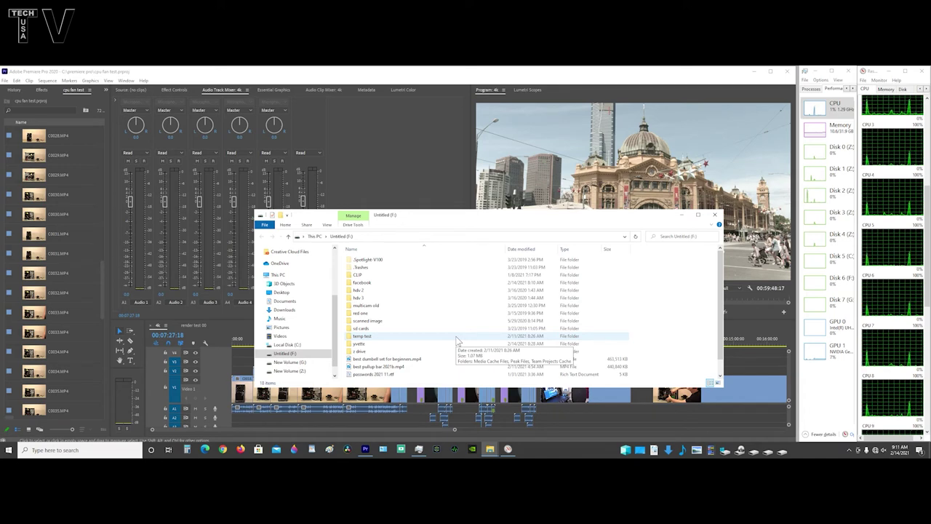
Set the Media Cache files location in Preferences to F:\temp test
click(682, 215)
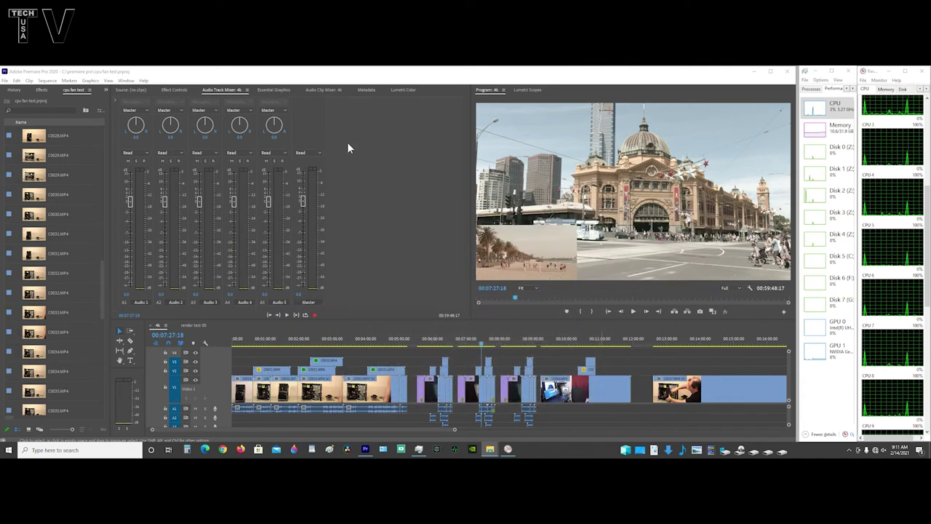
click(356, 146)
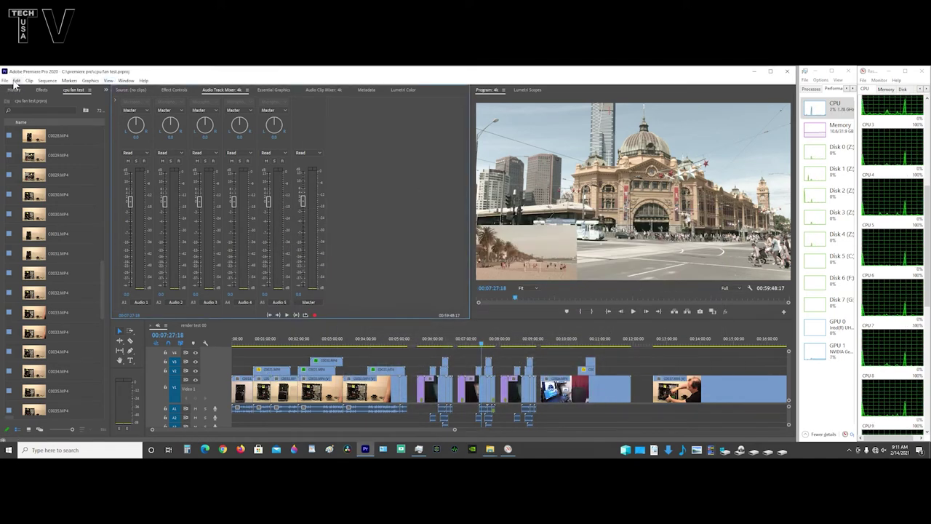
click(17, 81)
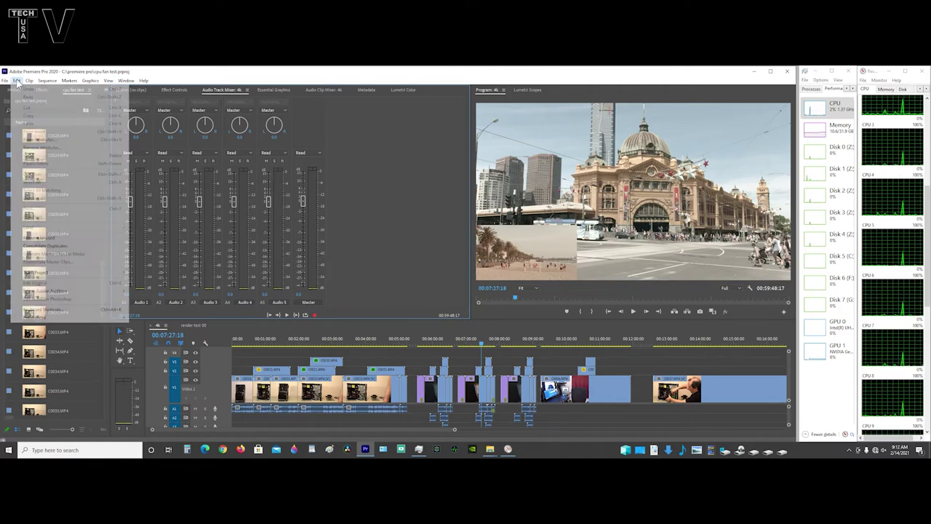
mouse_move(37, 320)
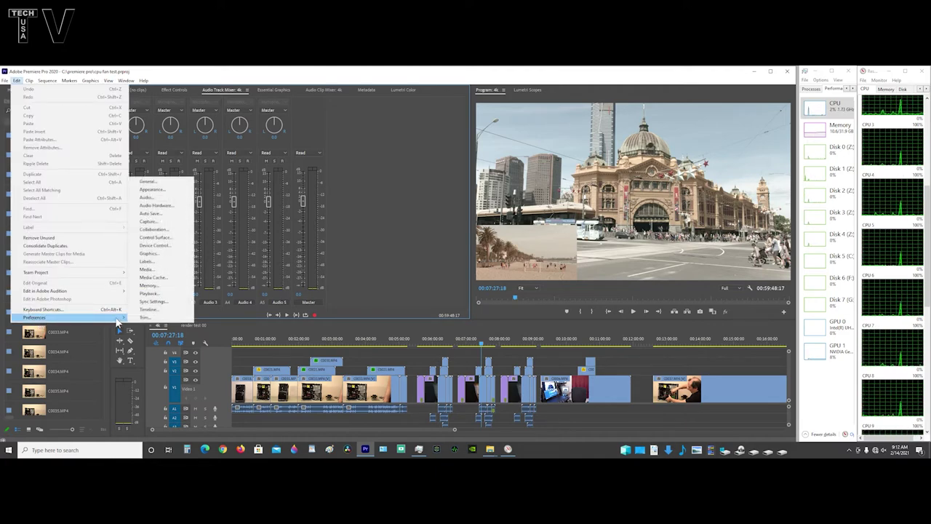
click(146, 277)
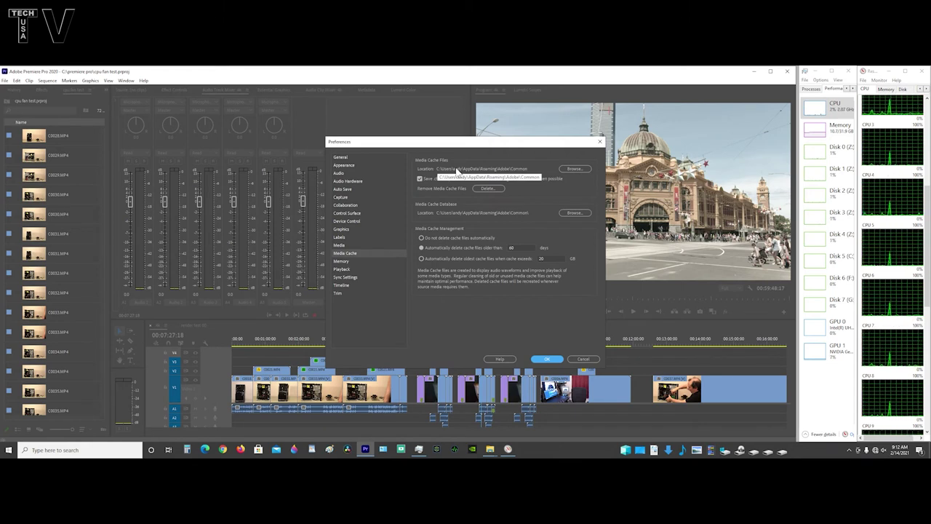
click(575, 169)
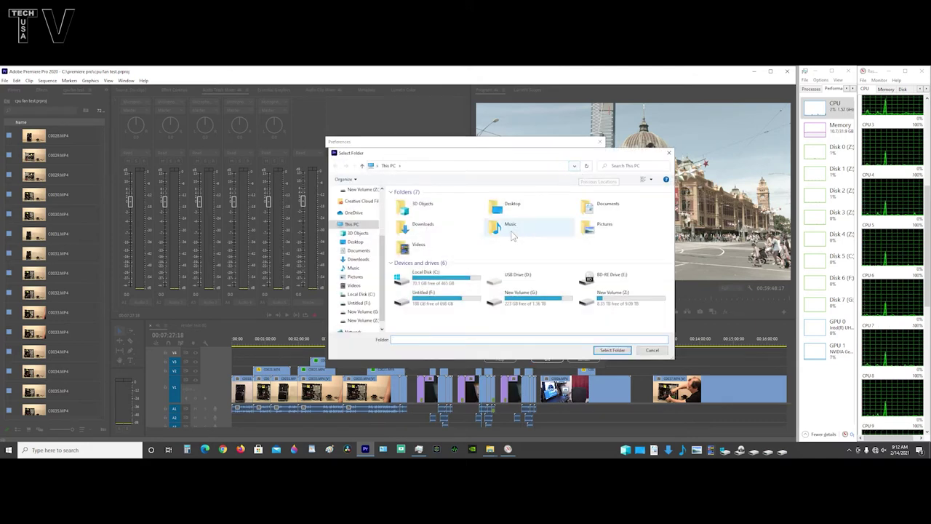
double_click(426, 298)
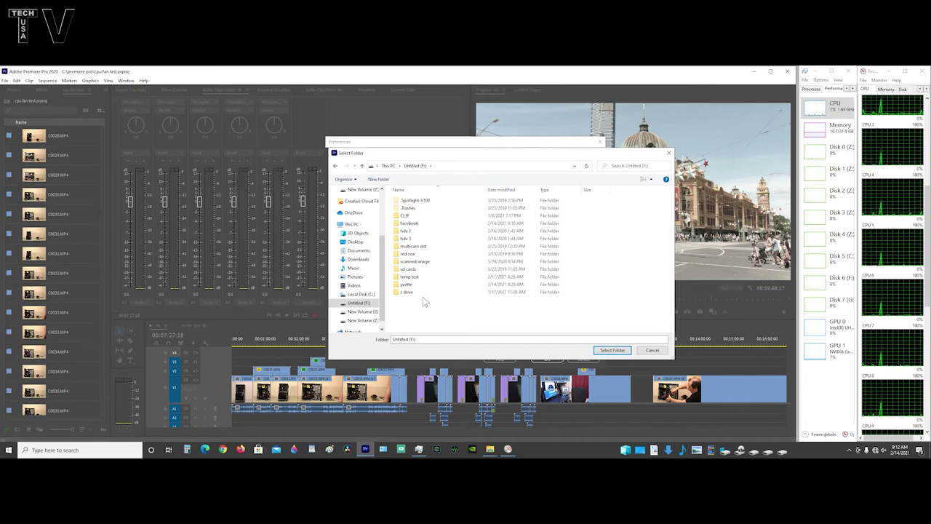
click(416, 277)
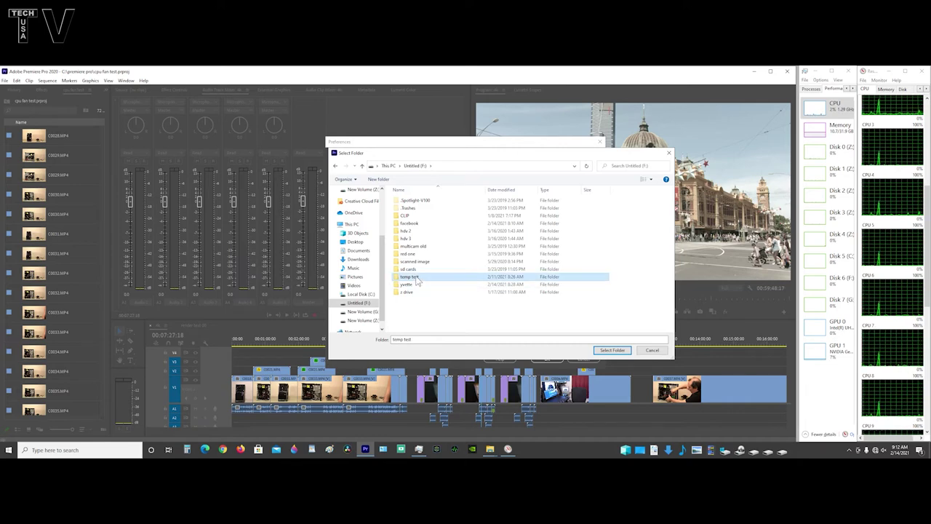
click(602, 352)
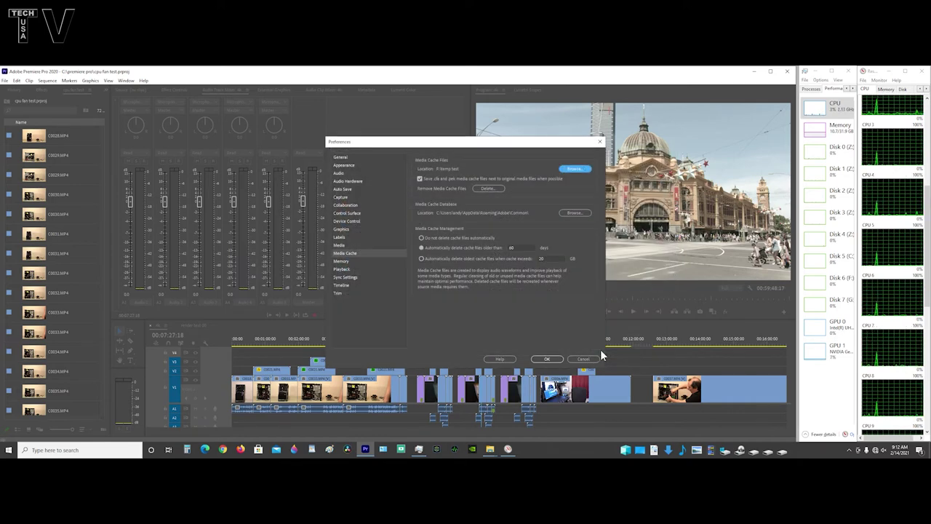
click(546, 358)
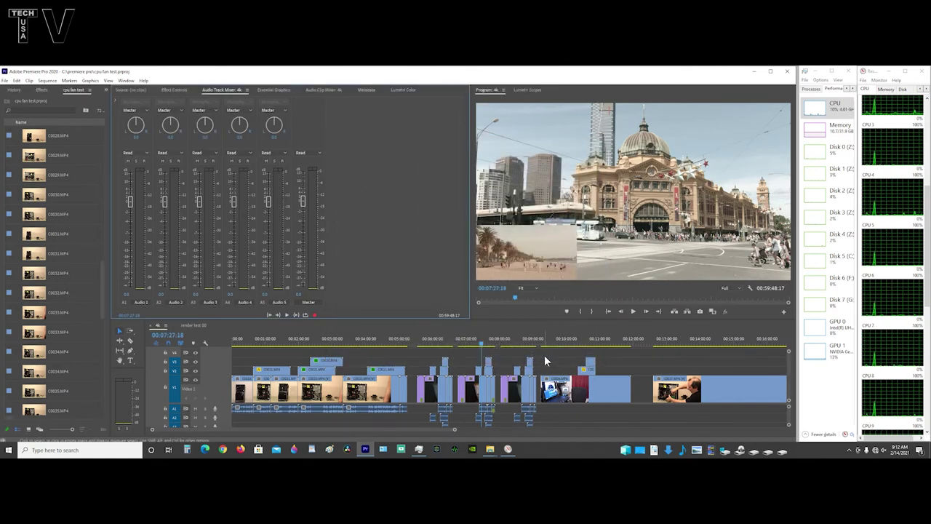
Play the sequence from 00:07:30:26 onward
click(484, 341)
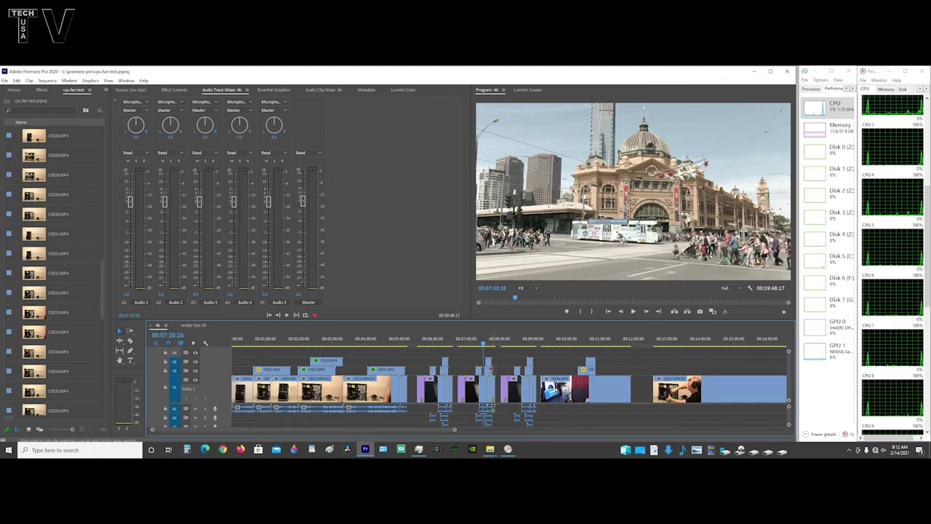
key(space)
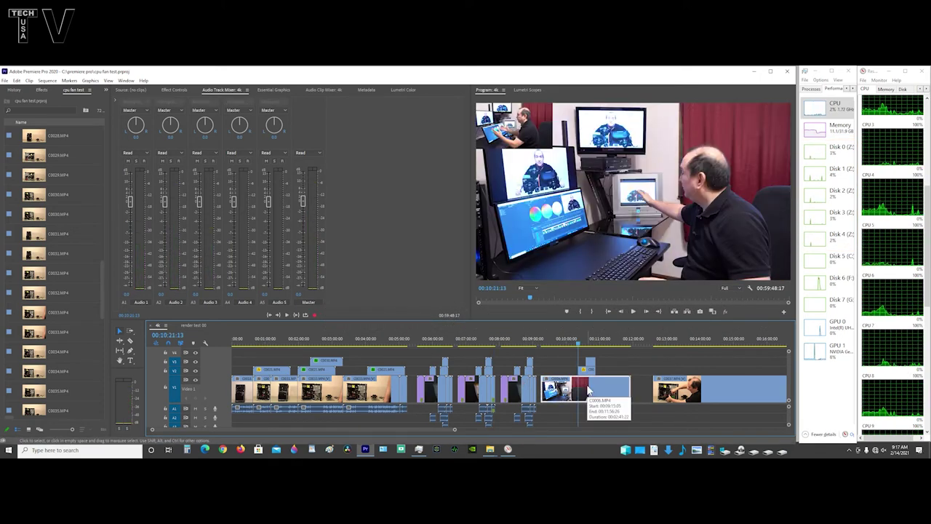
View the C0006.MP4 clip's Properties, then resume playing the sequence
right_click(587, 392)
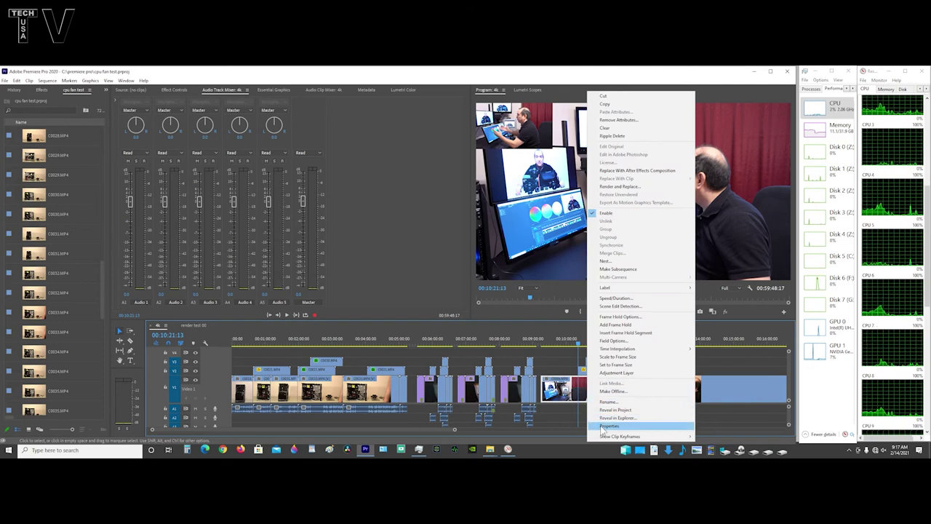
click(610, 427)
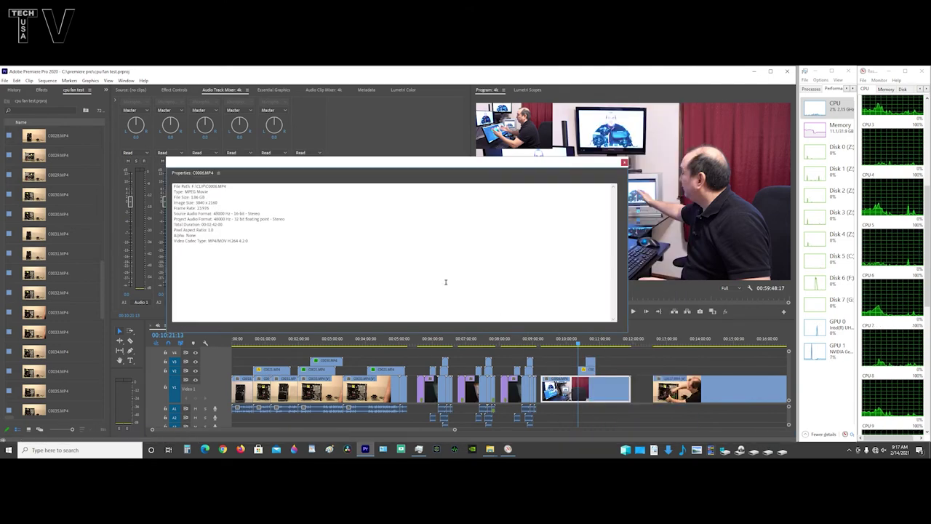
click(624, 161)
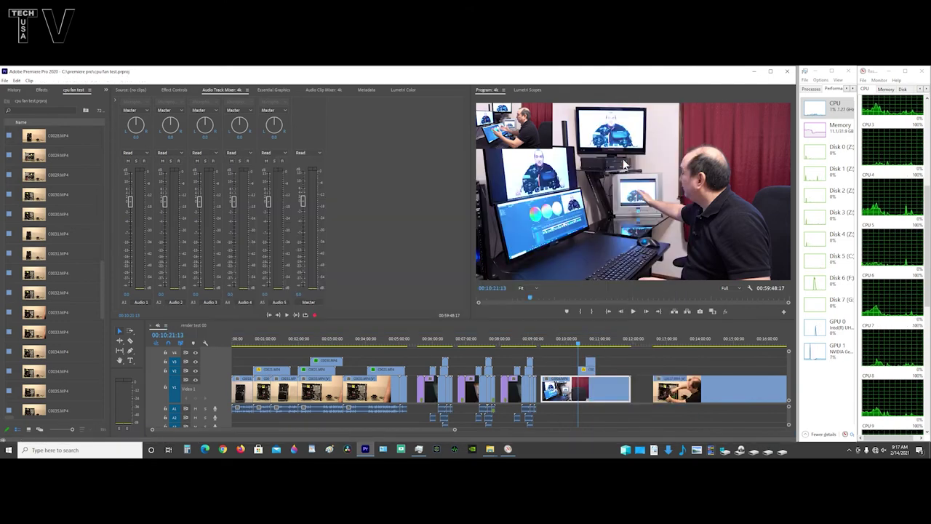
click(633, 311)
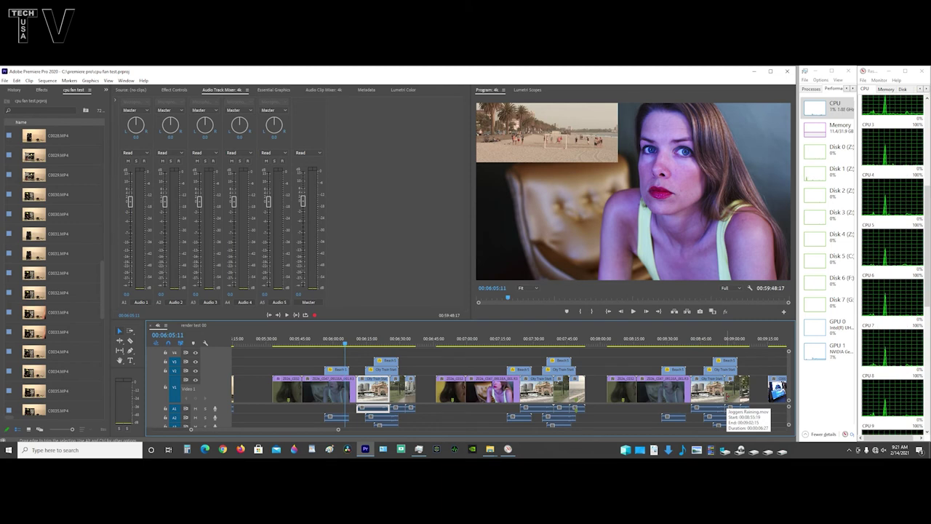
Turn on Continuous Video Thumbnails and zoom in around 00:06:11:12 to check them
click(166, 326)
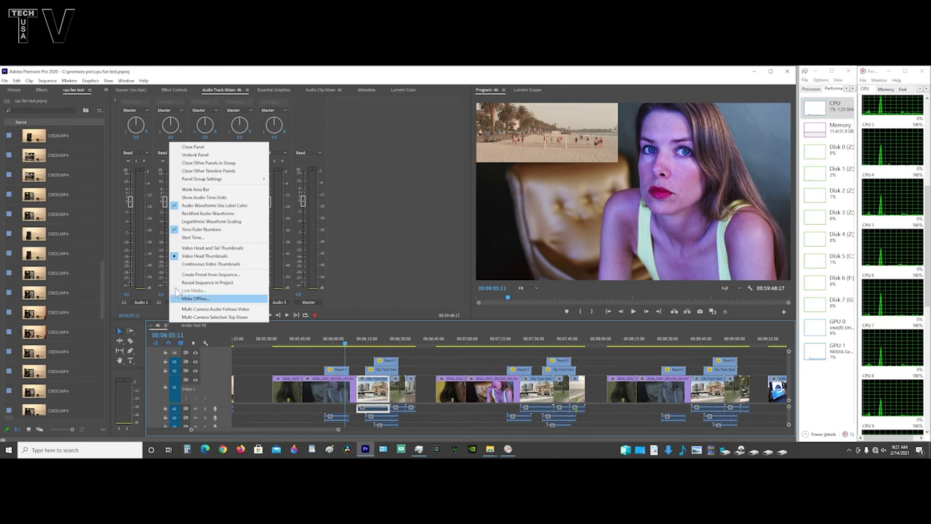
click(177, 264)
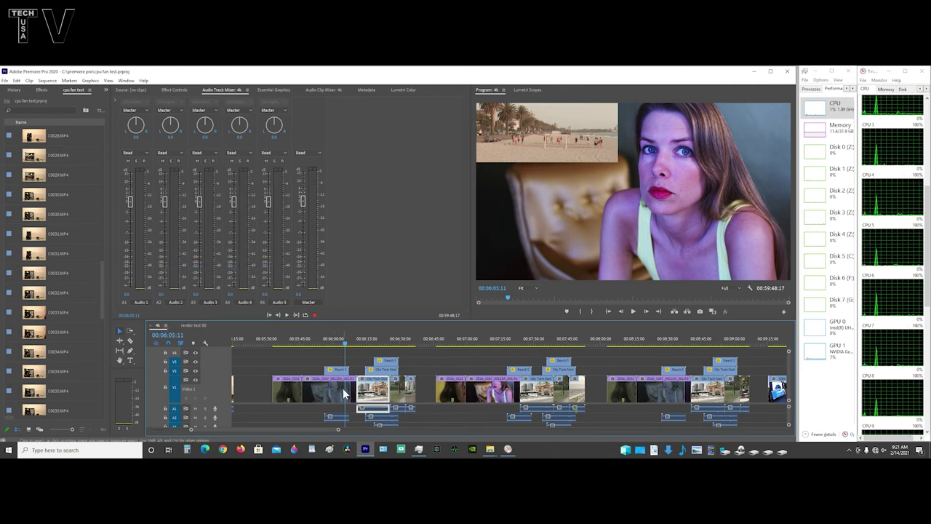
click(359, 340)
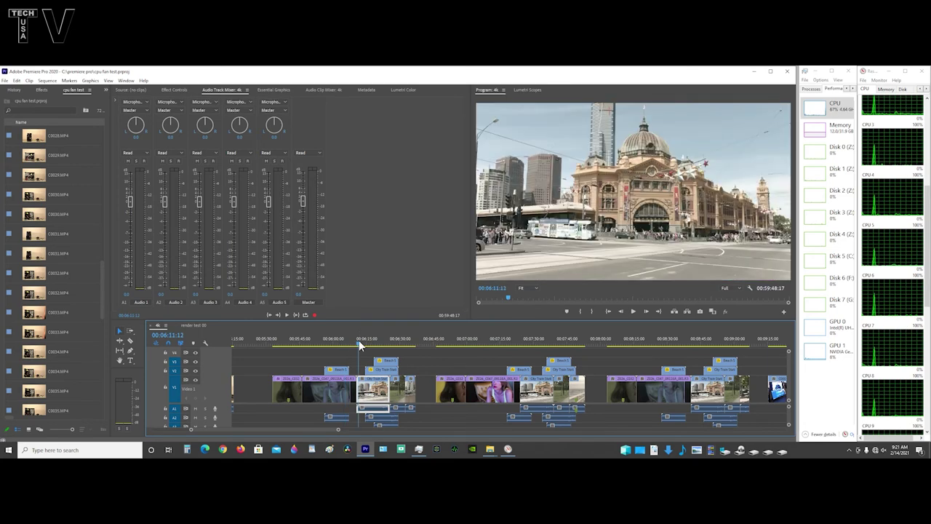
key(=)
key(=)
key(=)
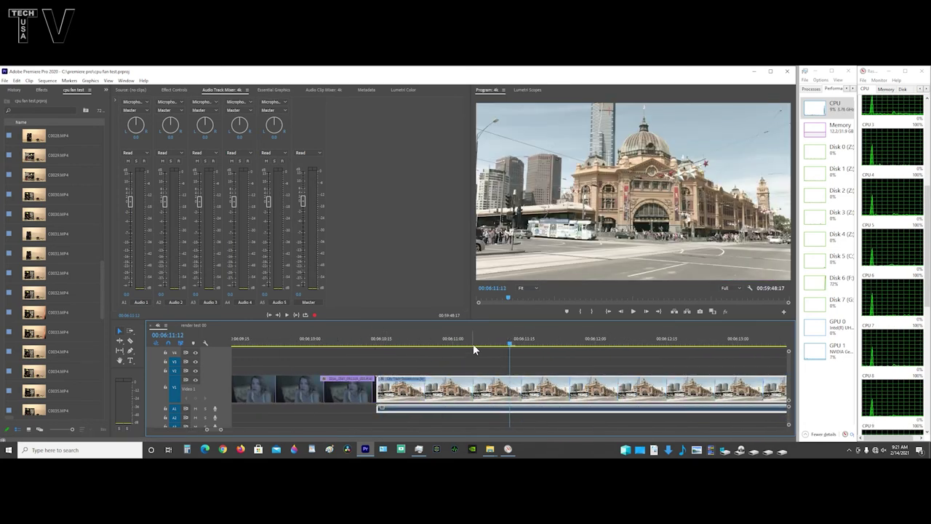
key(-)
key(-)
key(-)
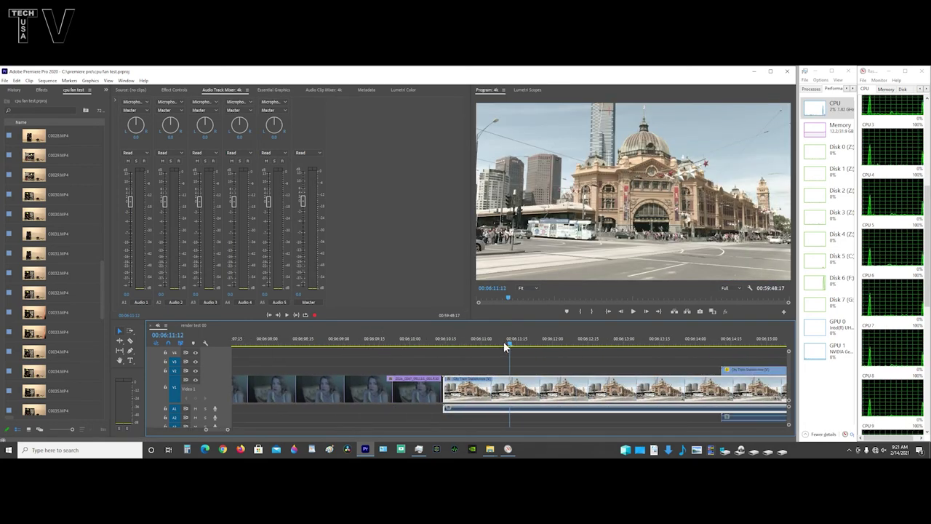
Inspect the continuous thumbnails by zooming in and out from 00:06:14:12 to 00:07:41:04
click(563, 339)
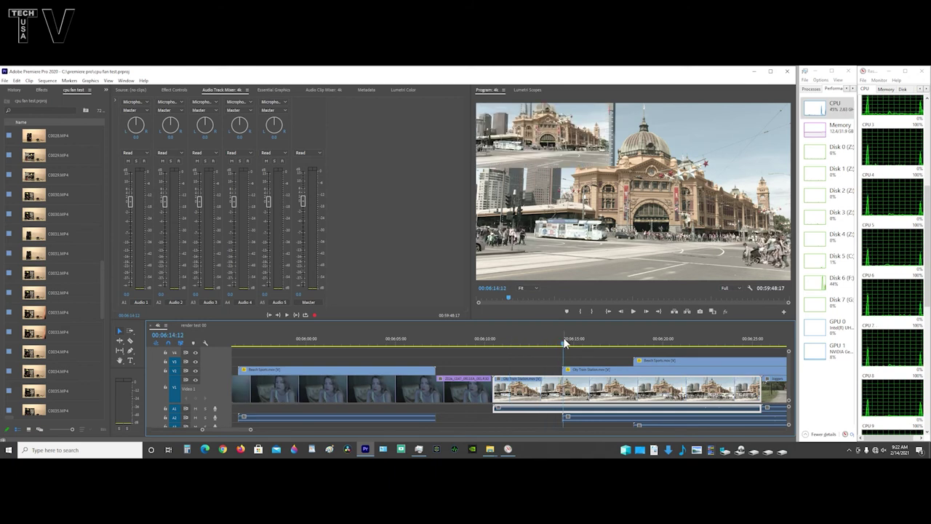
key(=)
key(=)
key(=)
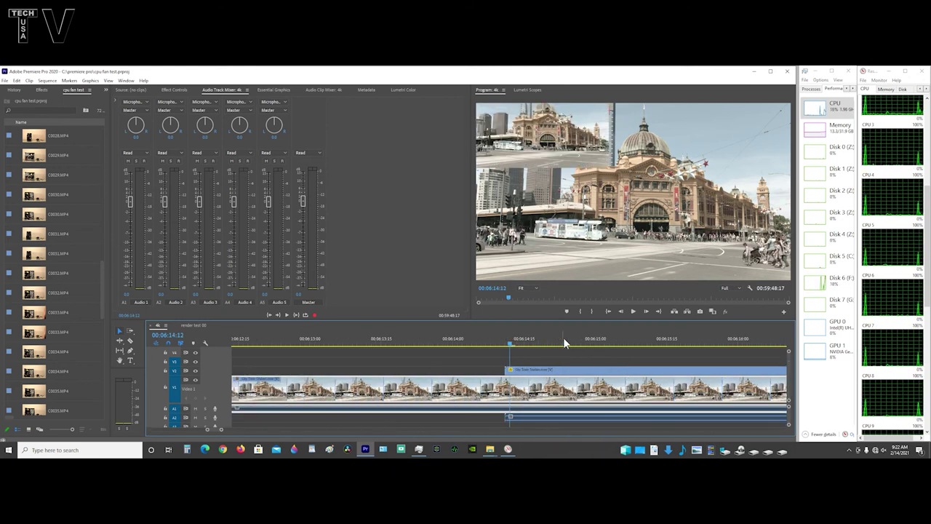
key(backslash)
drag(313, 346, 294, 340)
key(=)
key(=)
key(=)
key(=)
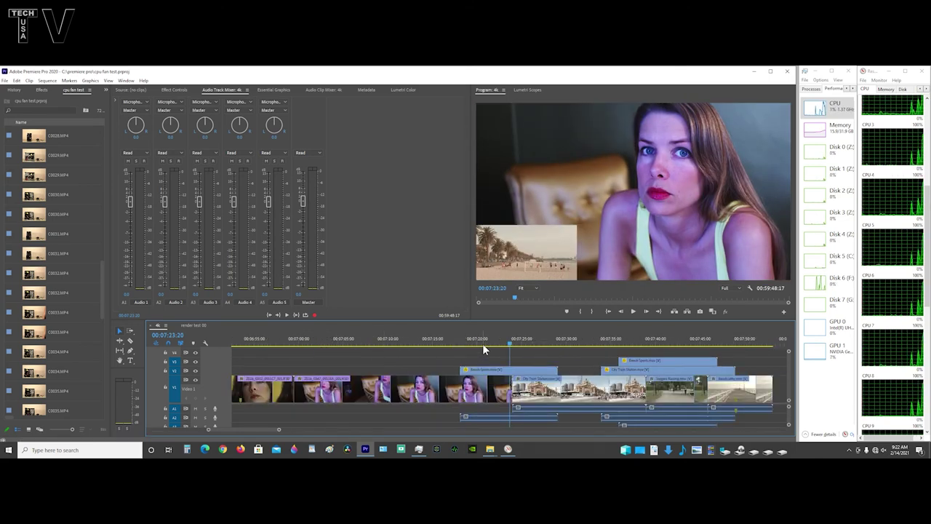
key(minus)
click(580, 337)
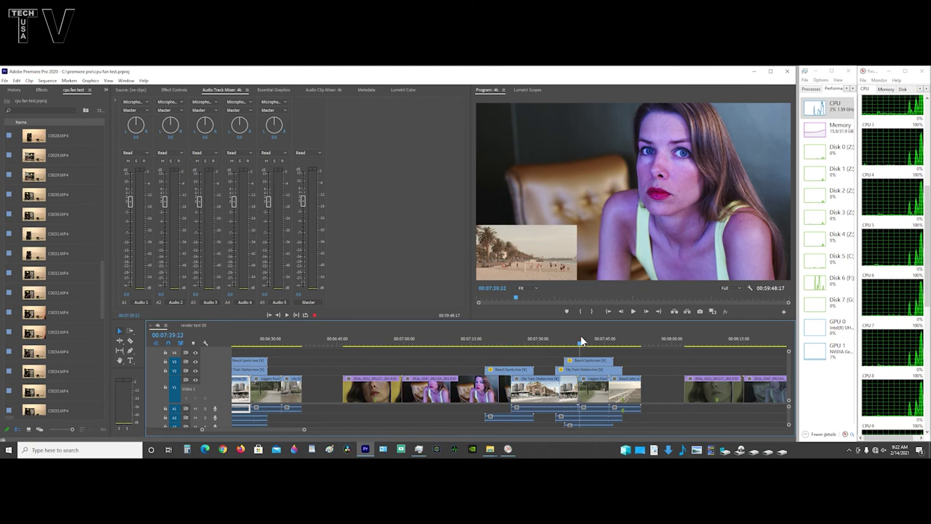
drag(581, 337, 588, 337)
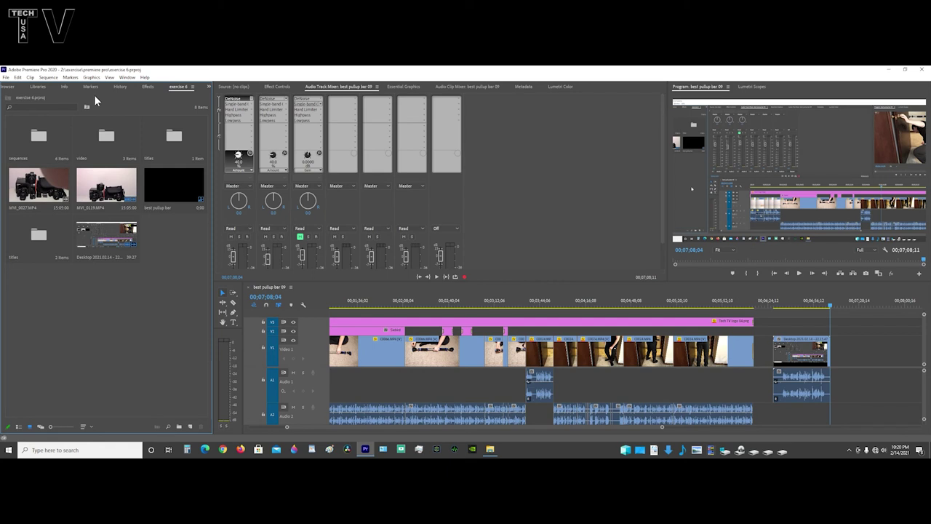
Show the Project Settings Scratch Disks tab, with every location set to Same as Project
click(5, 77)
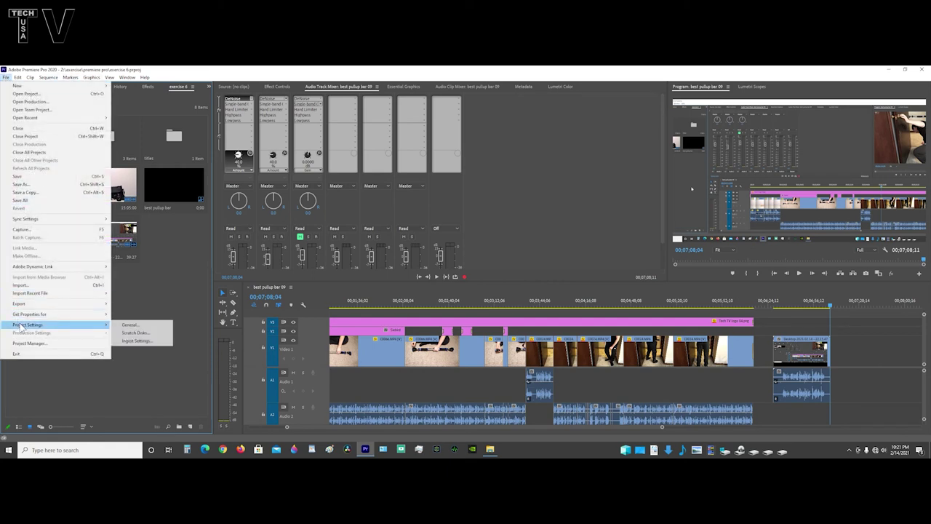
click(125, 324)
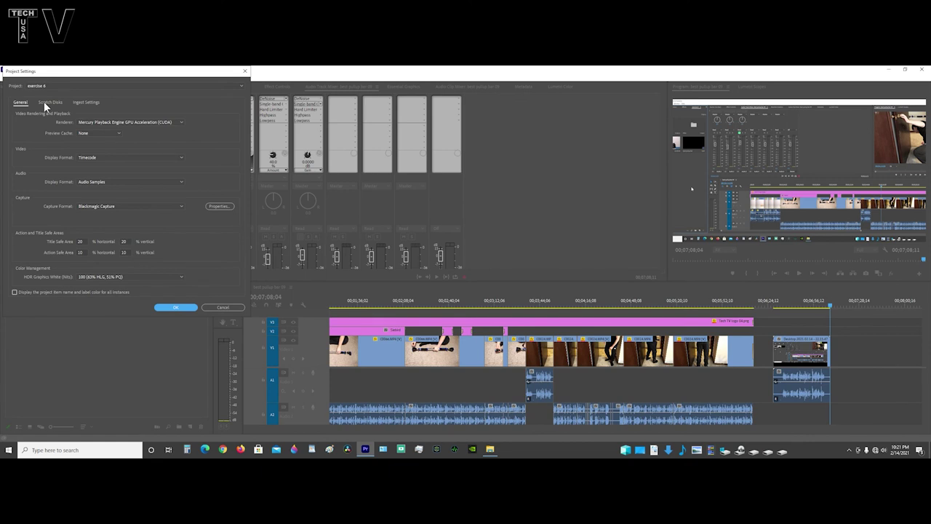
click(48, 103)
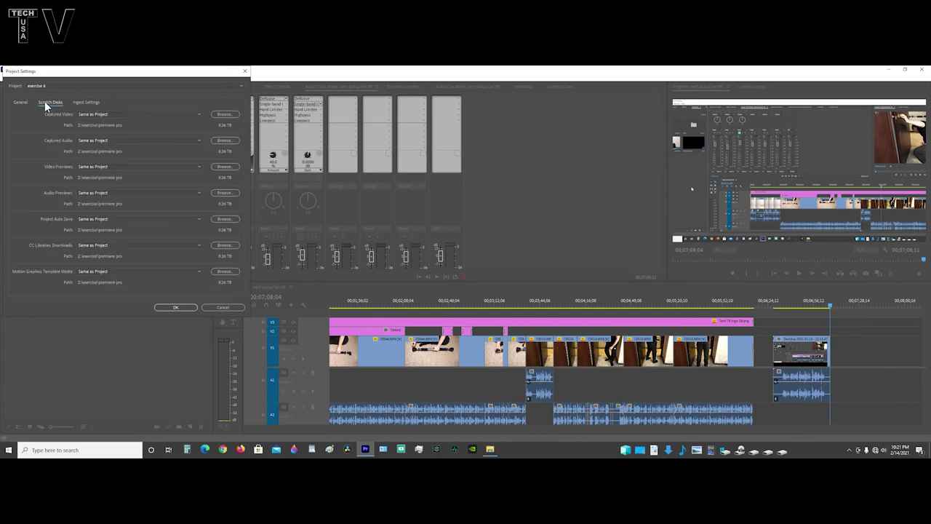